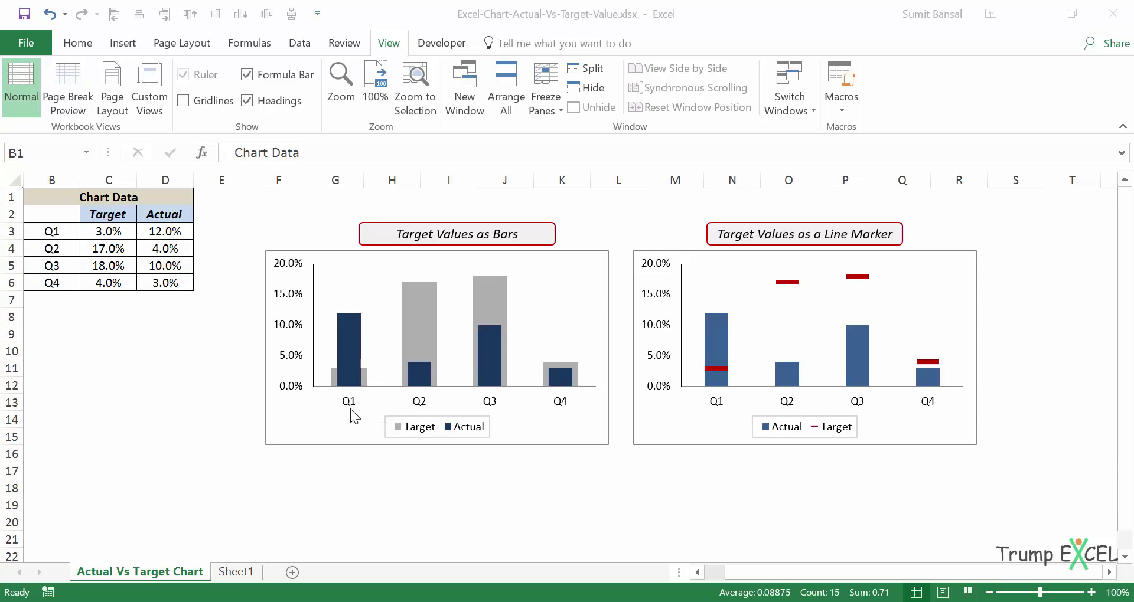
Step: On Sheet1, insert a 2-D stacked column chart from A2:C6 and place it beside the data table
mouse_move(349, 349)
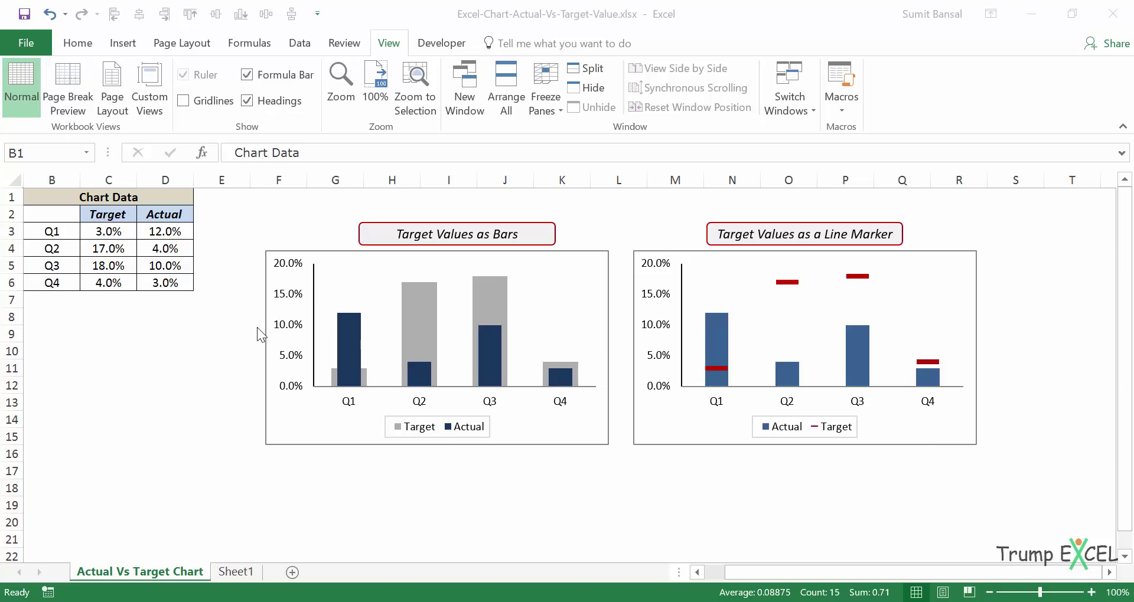
click(229, 576)
click(229, 576)
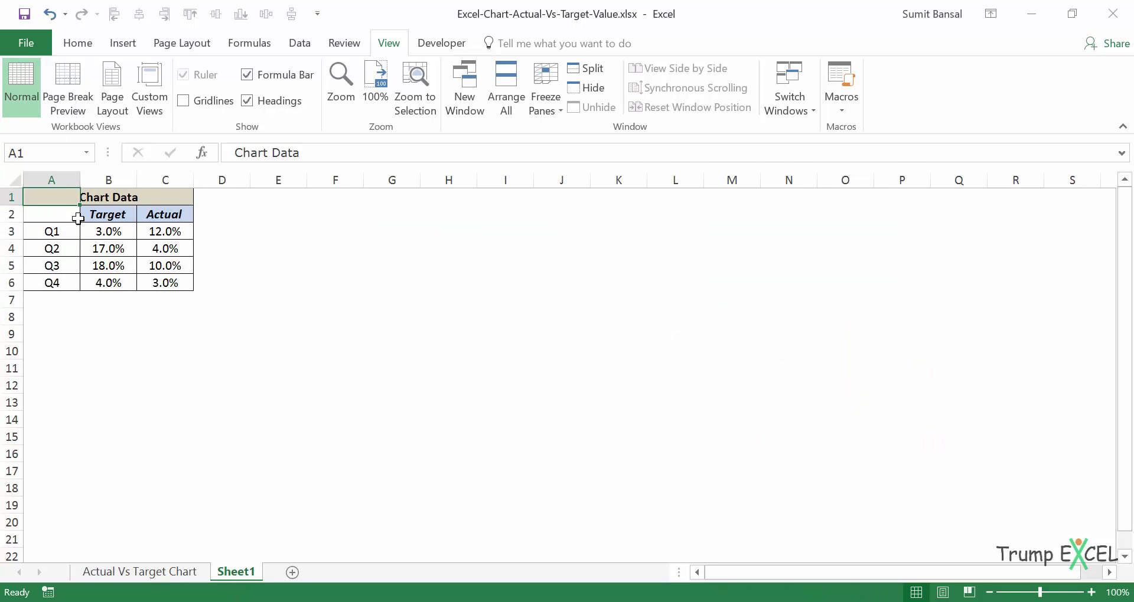
drag(45, 216, 178, 278)
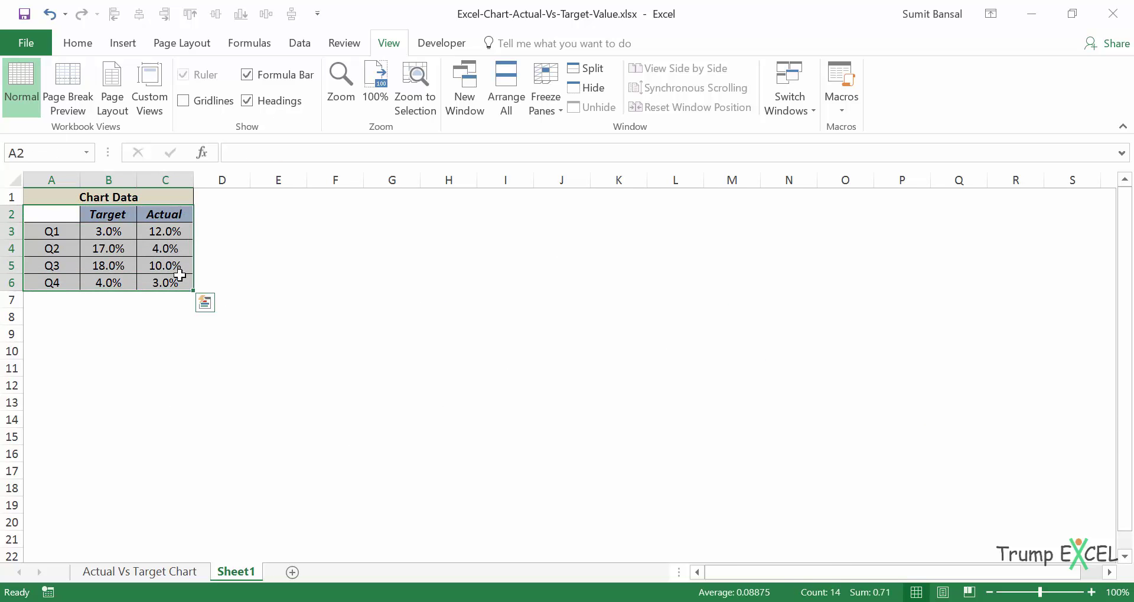
click(122, 43)
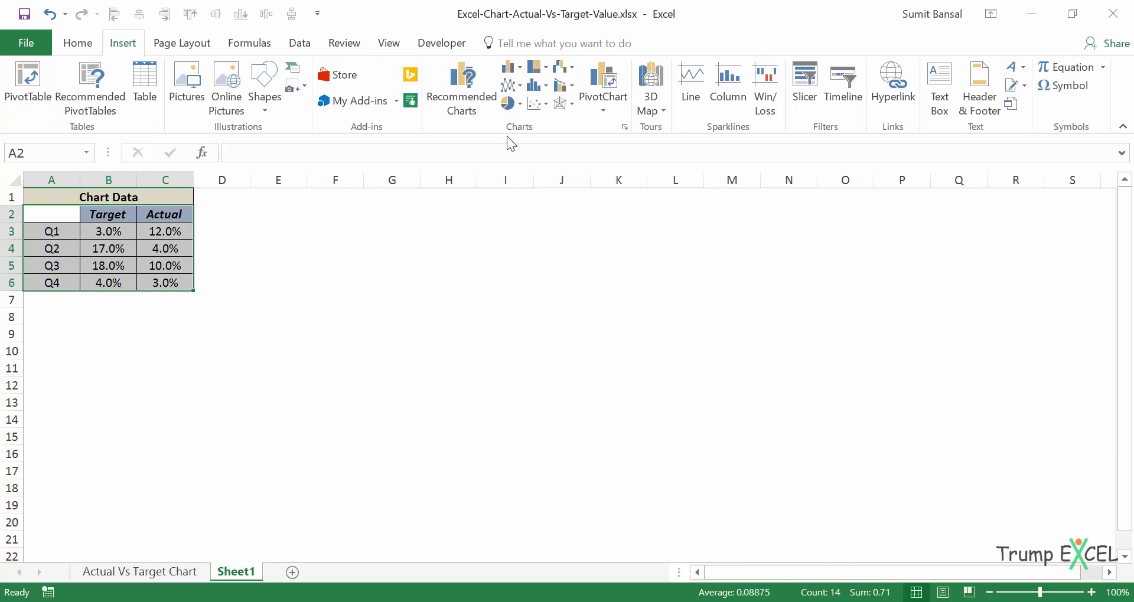
click(513, 73)
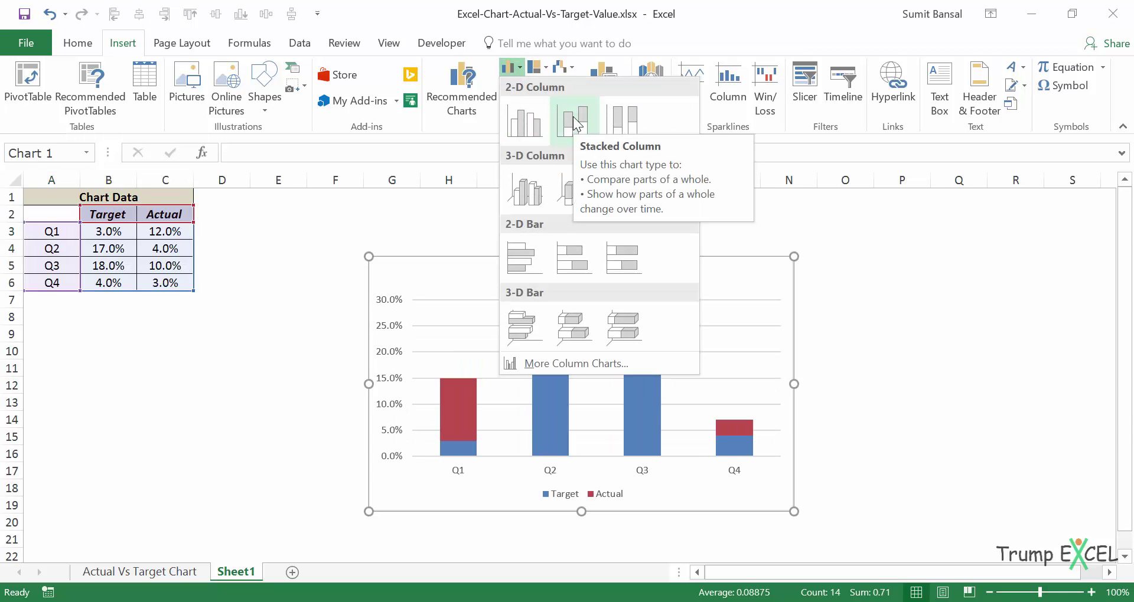
click(574, 123)
drag(493, 257, 360, 219)
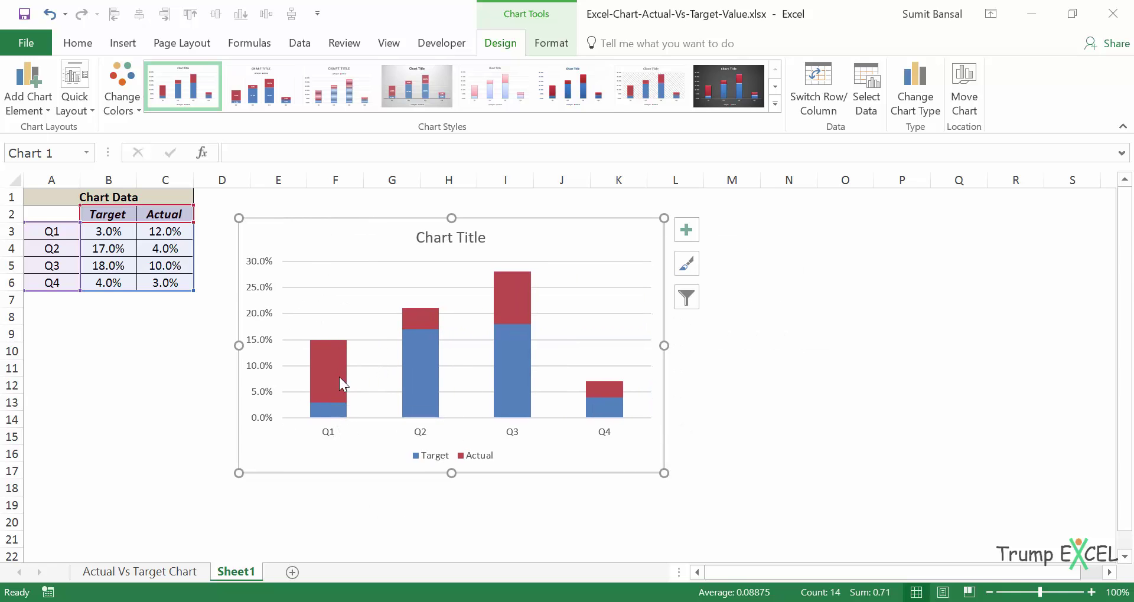
Step: Plot the Actual series on the secondary axis
click(324, 372)
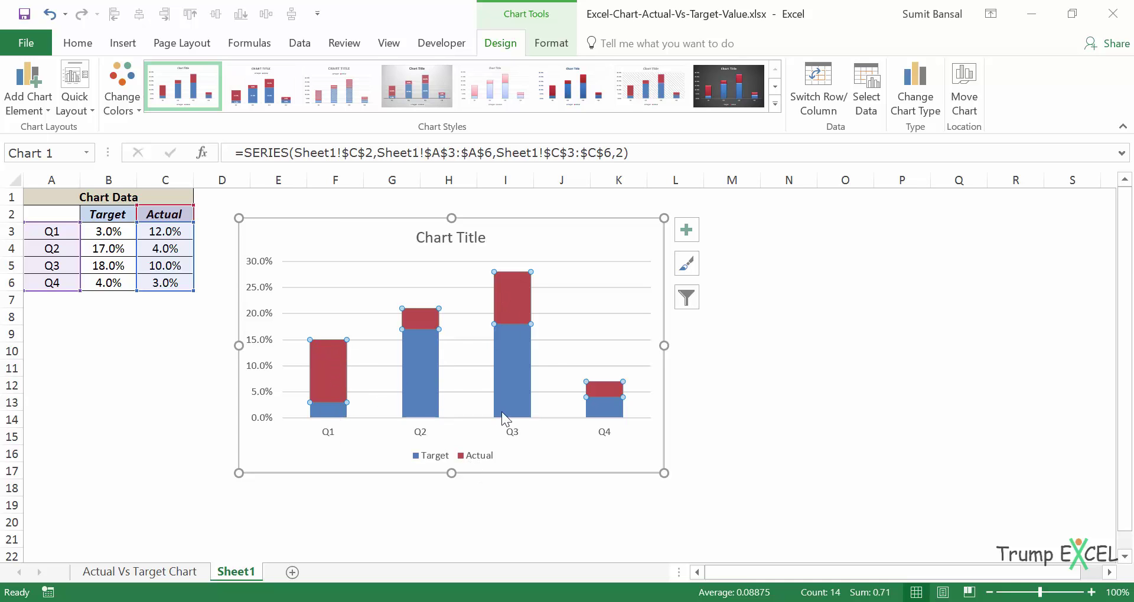
right_click(324, 358)
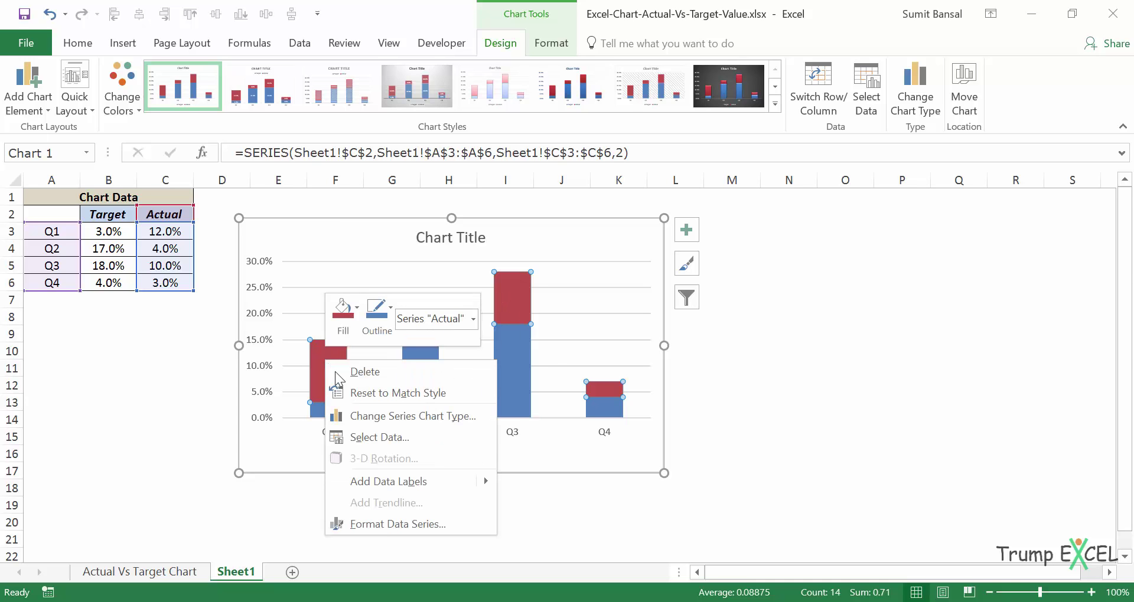
click(376, 524)
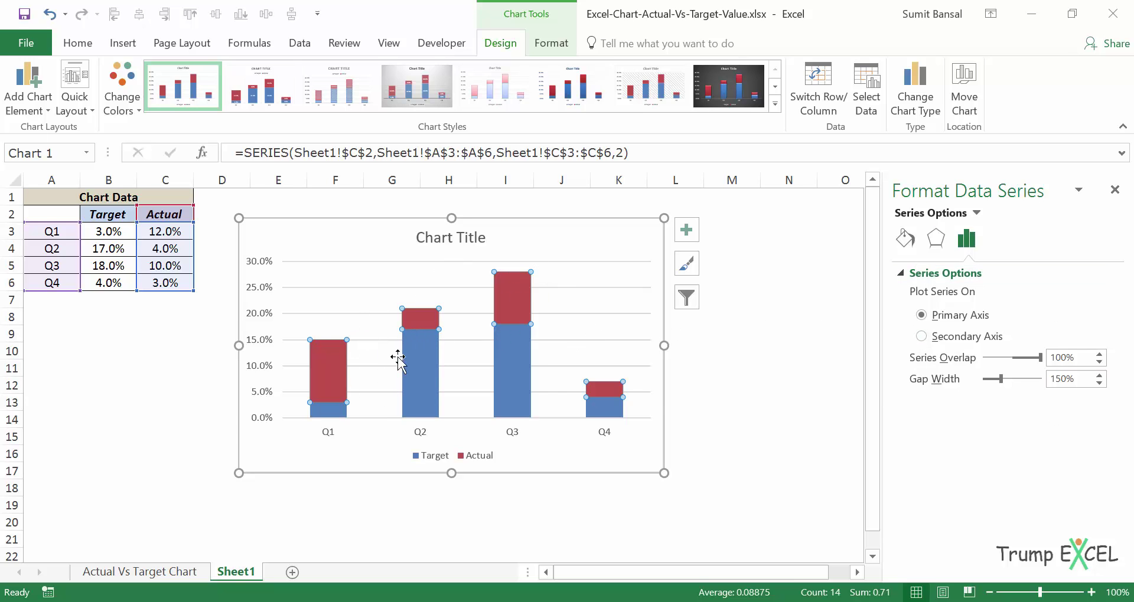
click(921, 336)
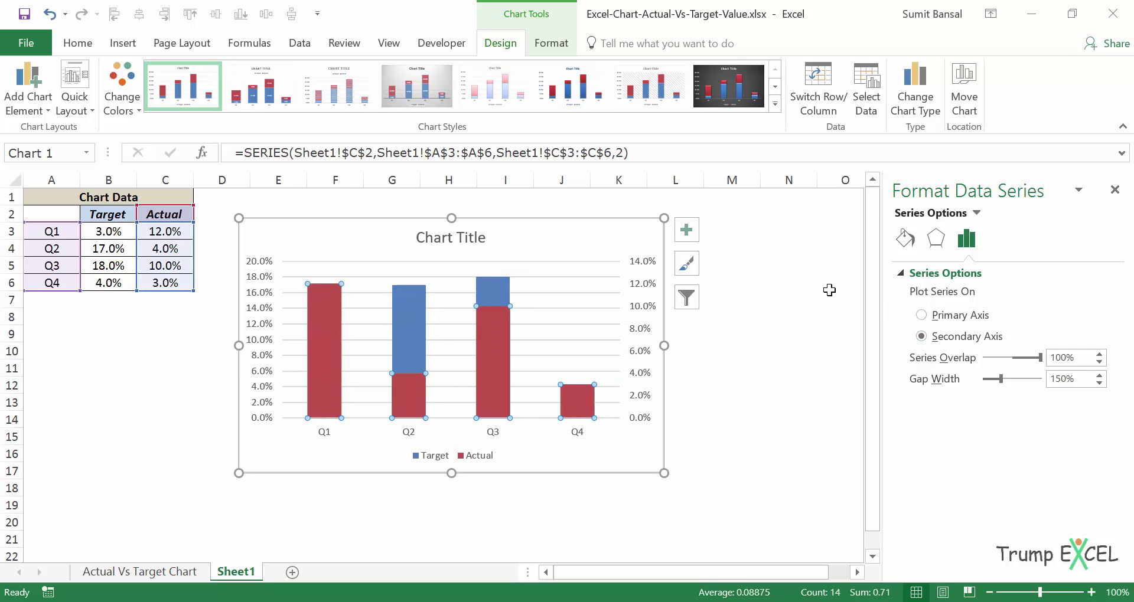
Step: Remove the major gridlines of the chart's vertical axis
click(405, 320)
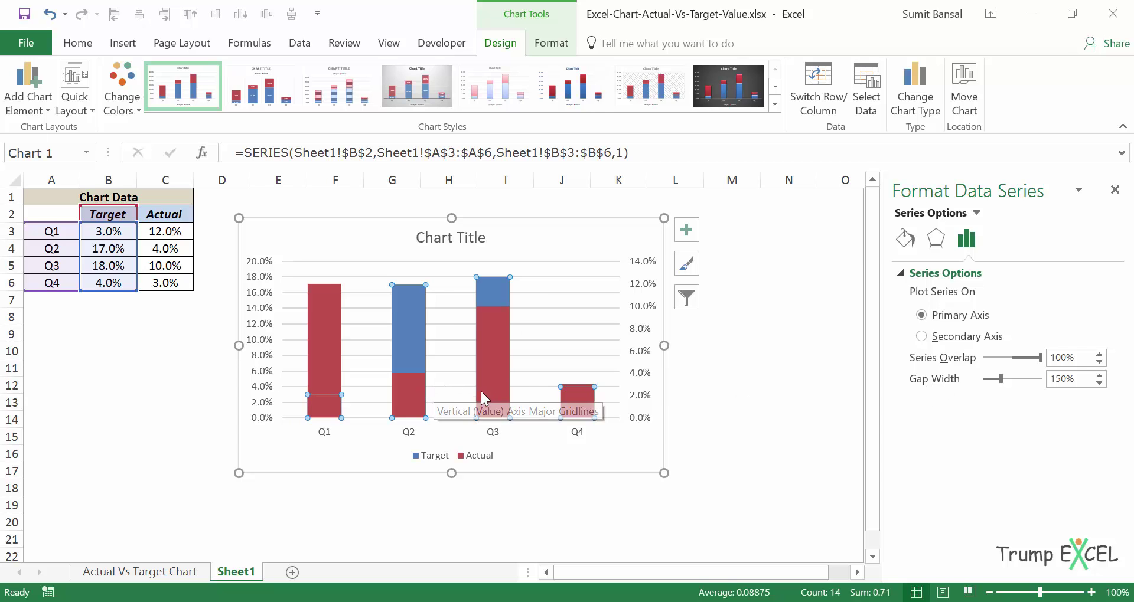
click(603, 410)
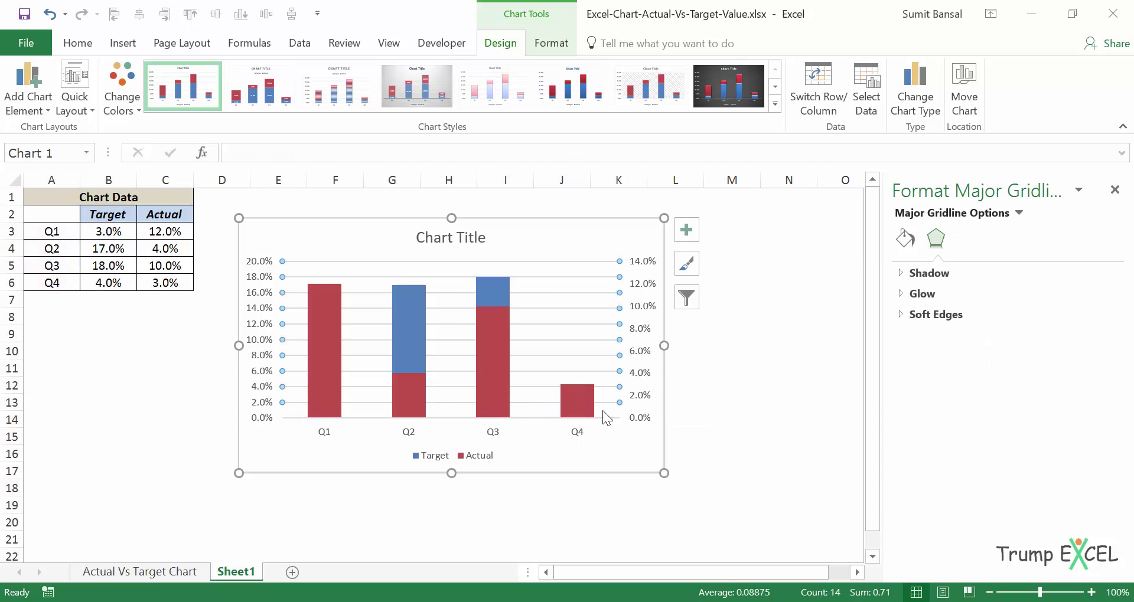
key(Escape)
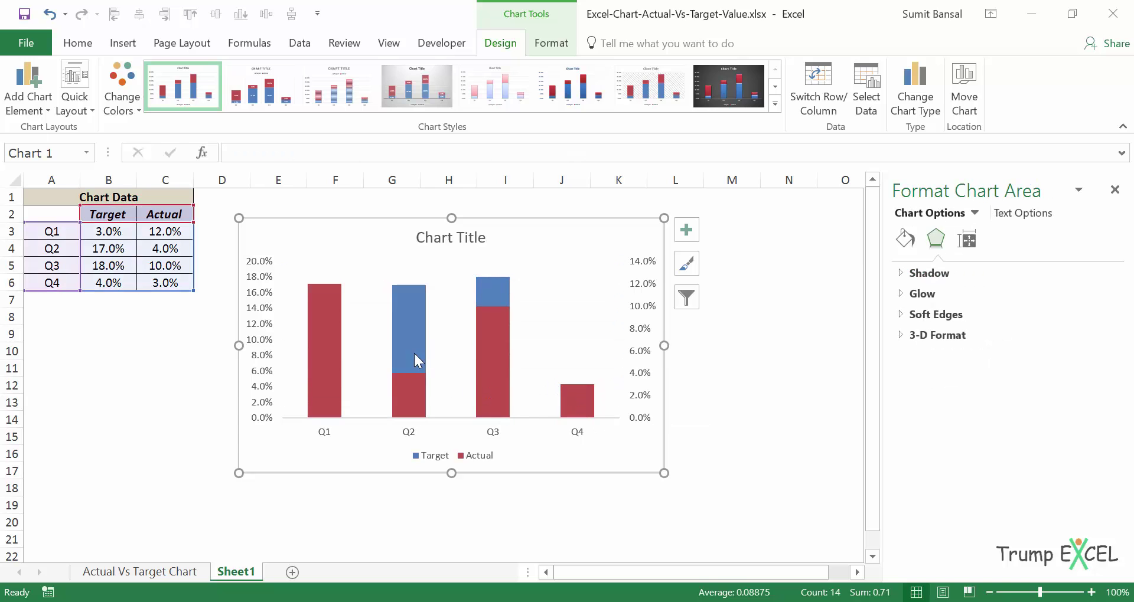
Step: Set the Target series' gap width to 100%
click(416, 343)
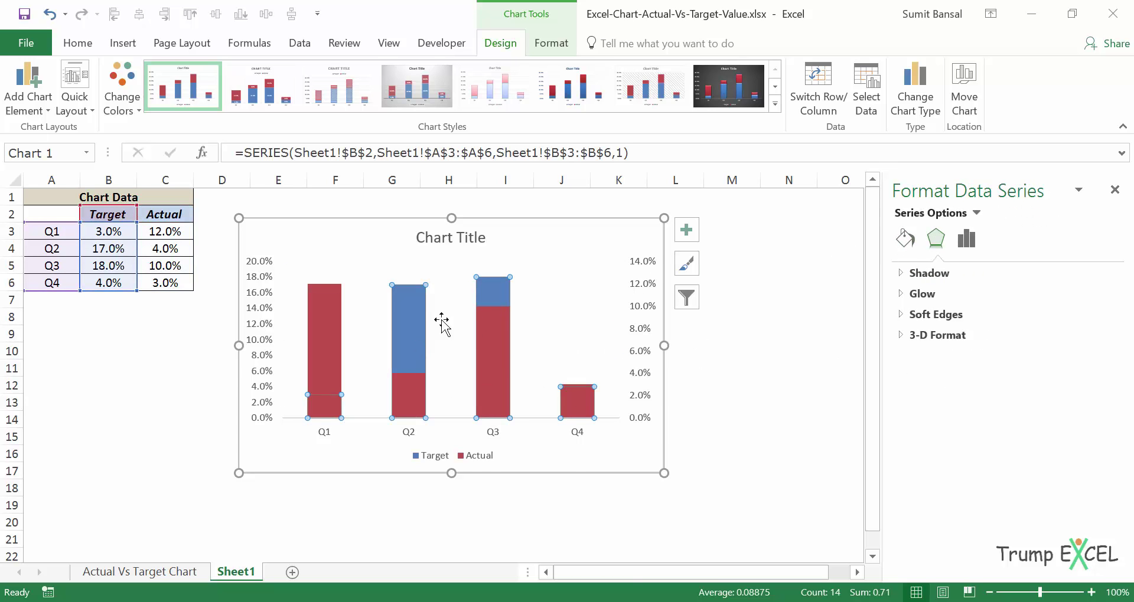
right_click(403, 304)
click(459, 471)
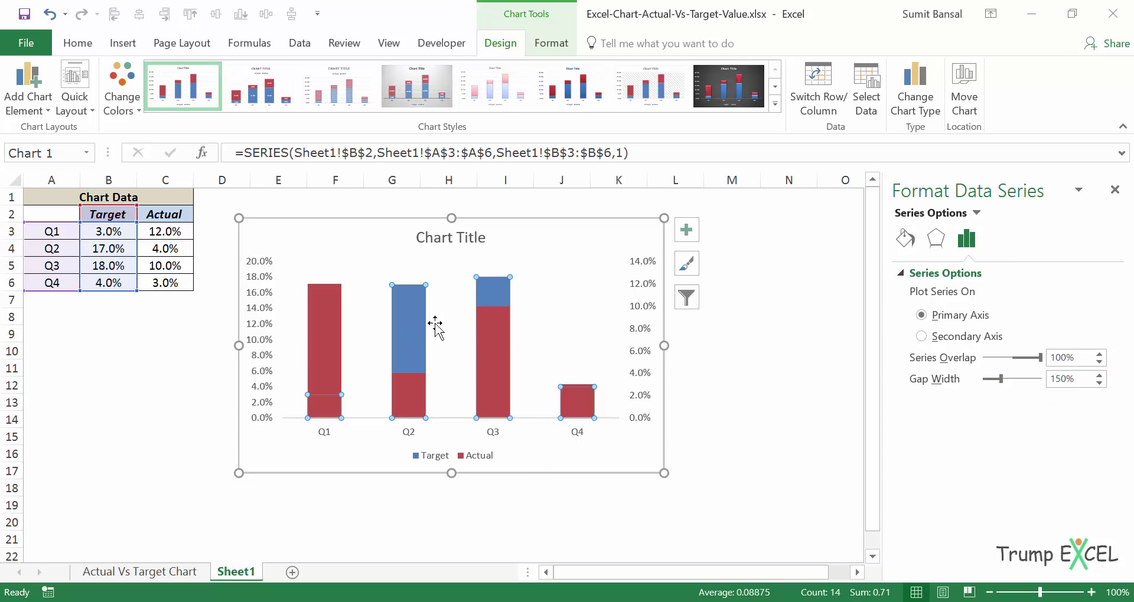
click(1058, 378)
key(BackSpace)
key(BackSpace)
text(10)
key(Return)
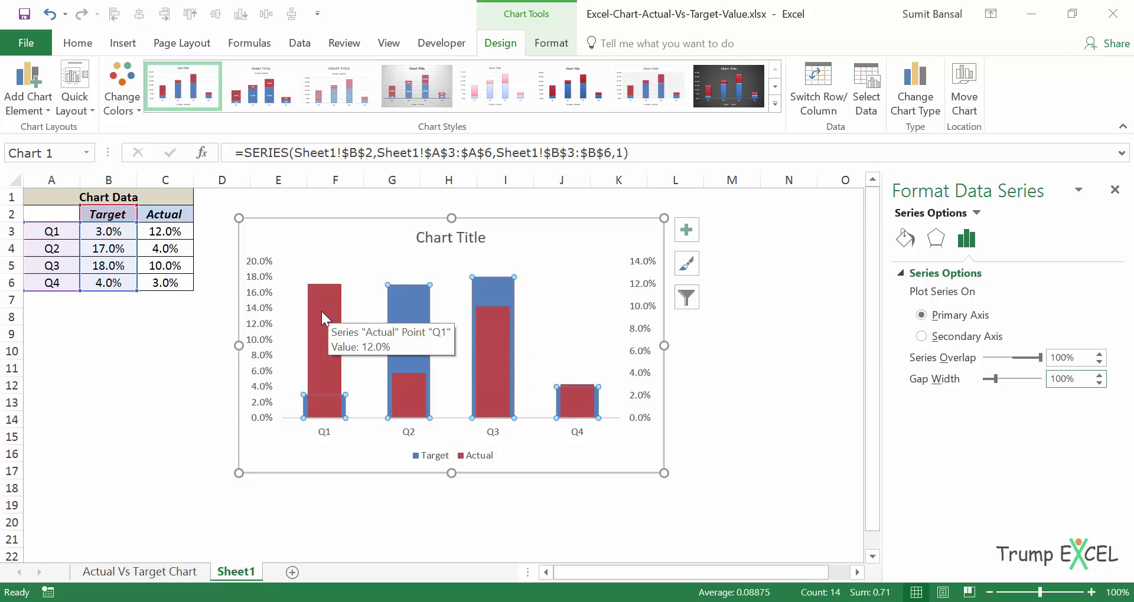
Step: Set the Actual series' gap width to 200% so its columns are narrower than the Target columns
mouse_move(319, 319)
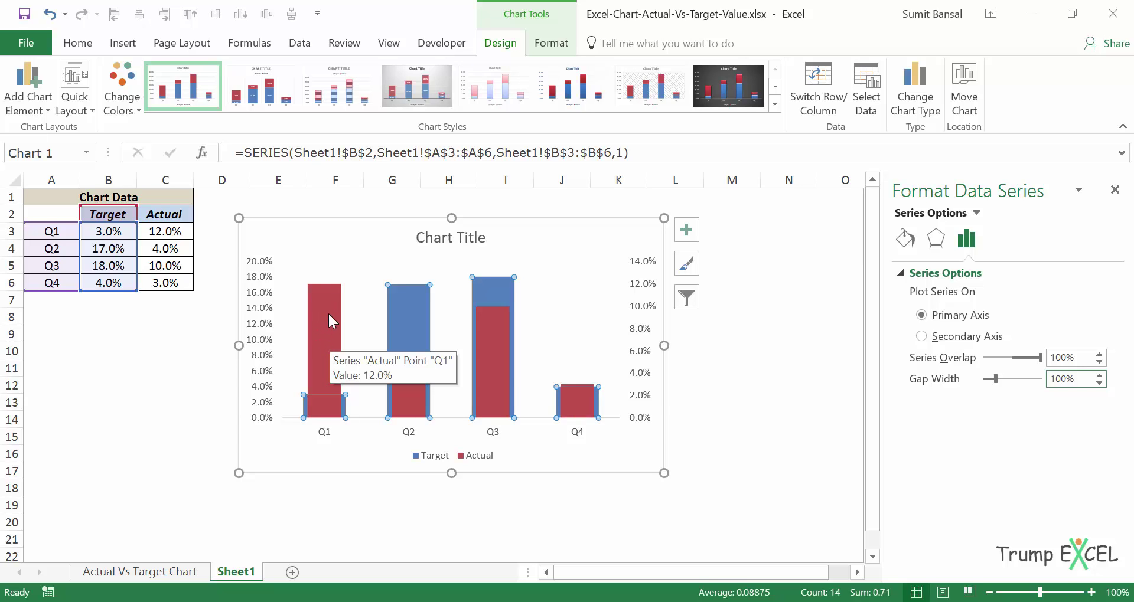
click(328, 312)
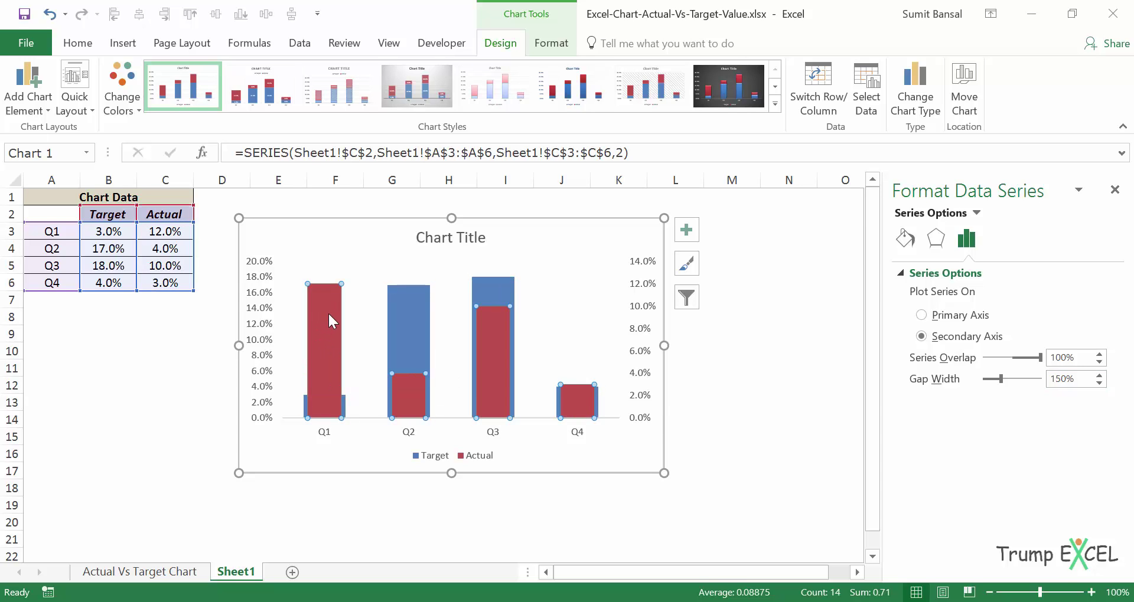
click(1061, 379)
key(BackSpace)
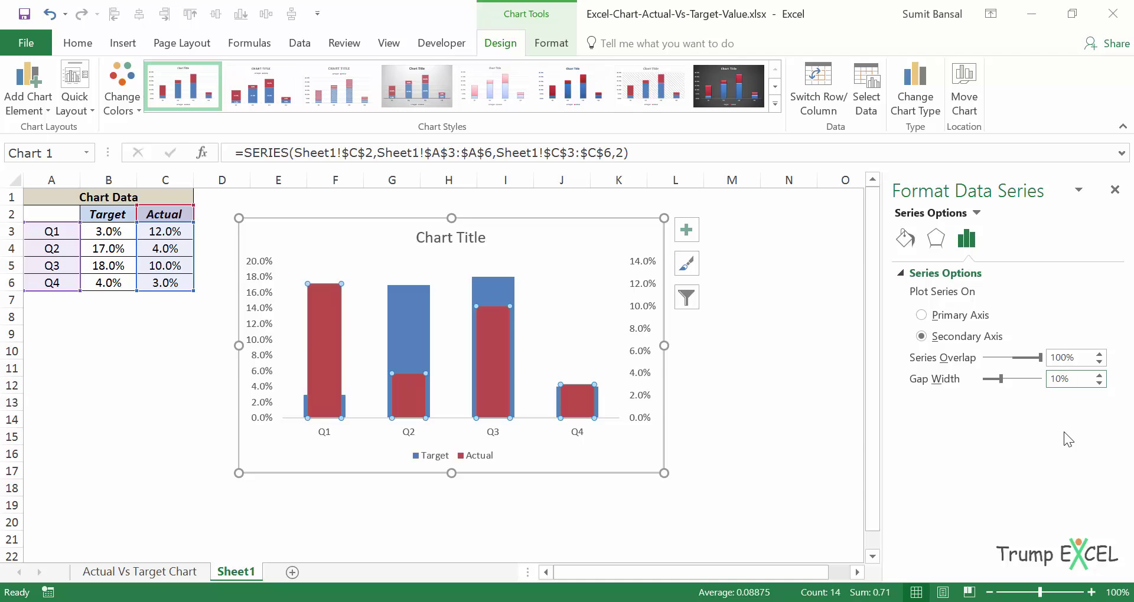
key(BackSpace)
text(200)
key(Return)
click(735, 351)
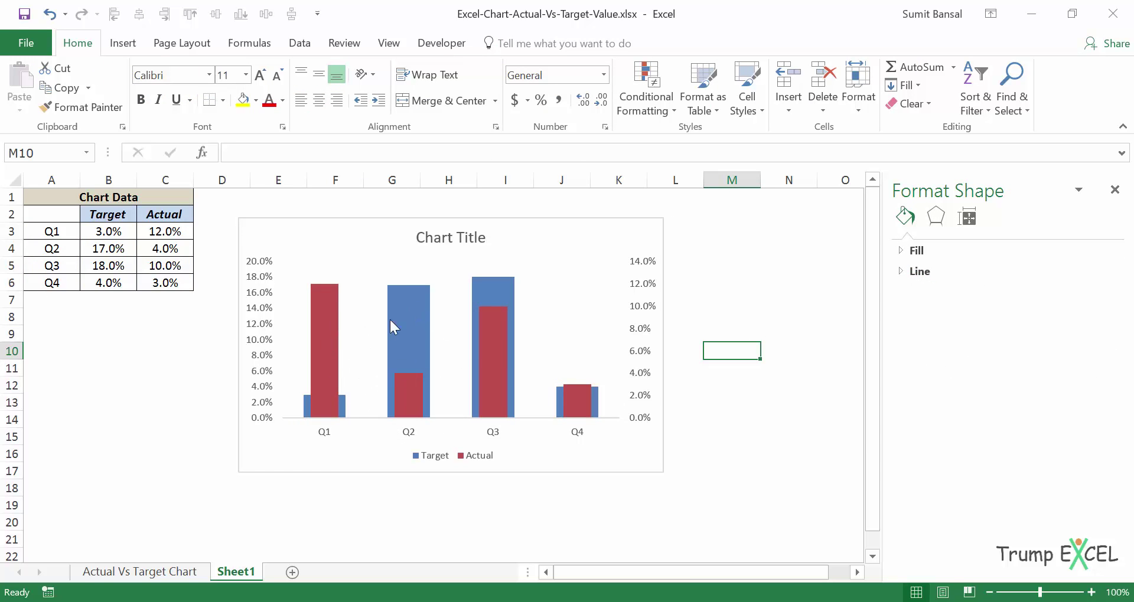
Step: Fill the Target series columns with a light blue tint from the theme colors
mouse_move(417, 341)
mouse_move(406, 402)
mouse_move(324, 352)
right_click(399, 309)
click(419, 261)
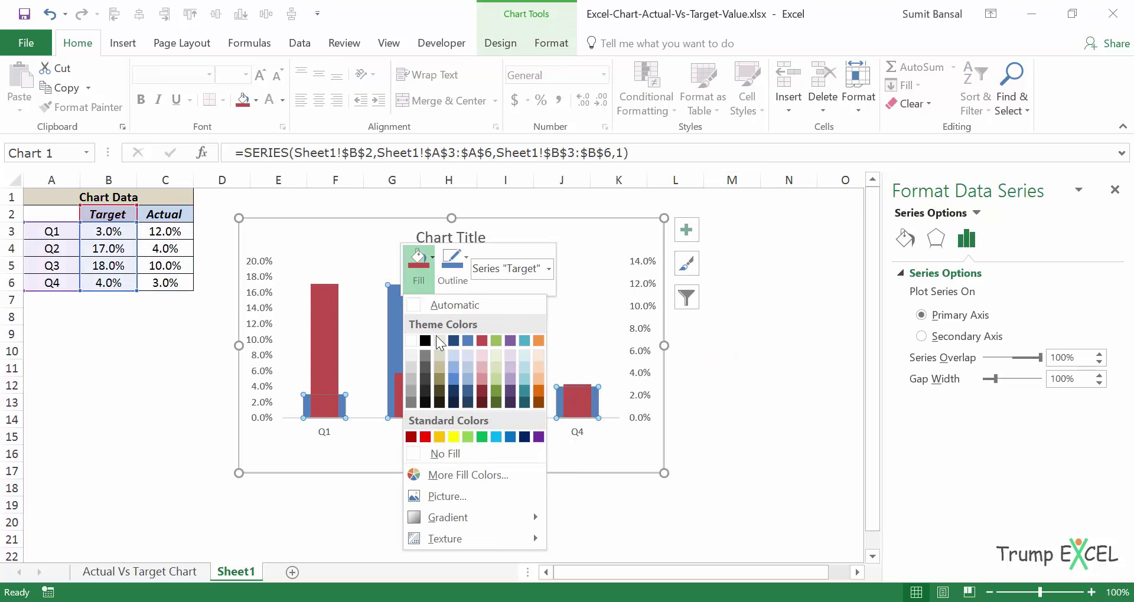
click(453, 355)
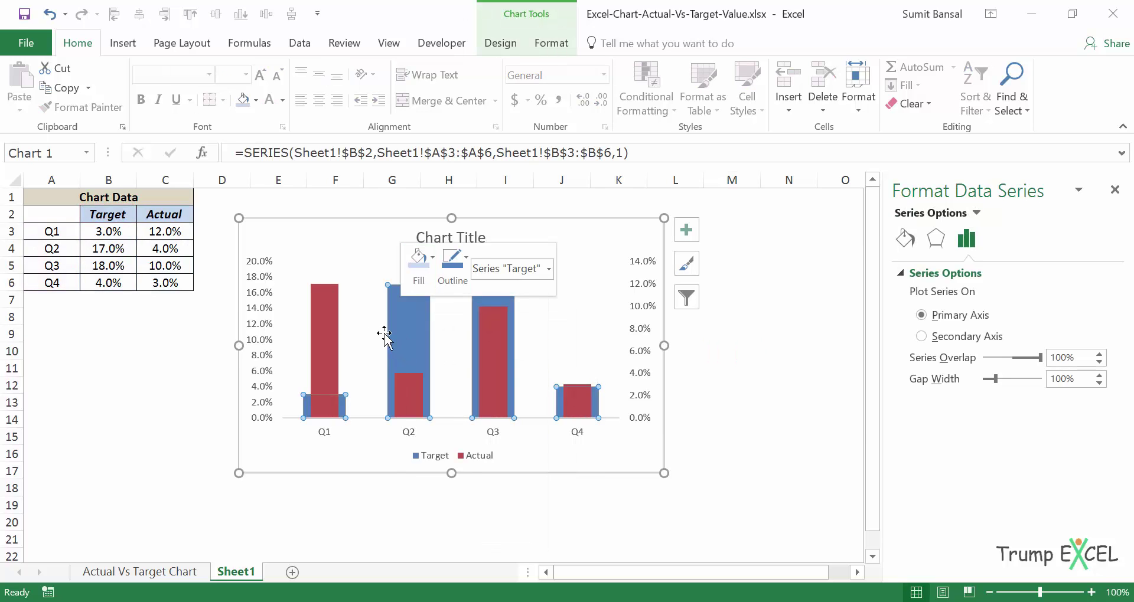
Step: Fill the Actual series columns with the dark blue theme color
right_click(328, 320)
click(354, 283)
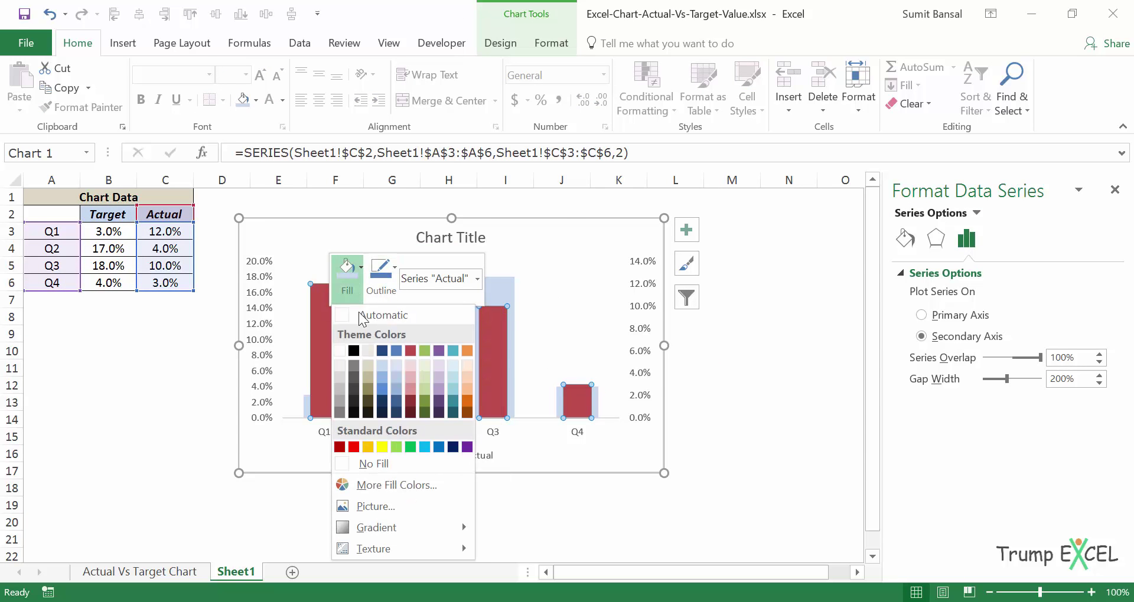
click(384, 355)
click(753, 418)
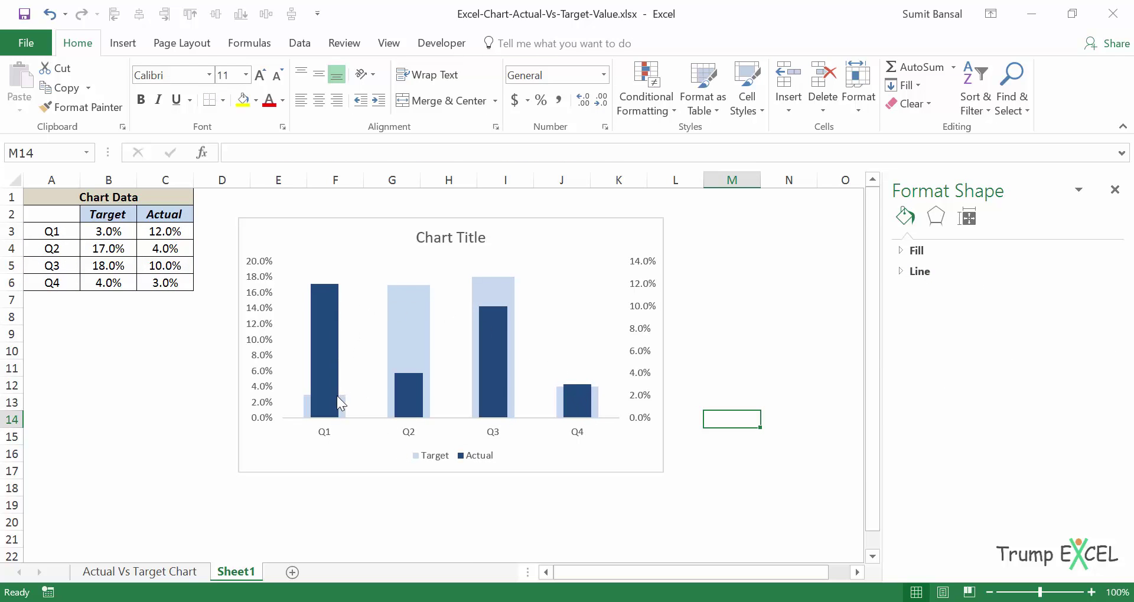
Step: Delete the secondary vertical axis so both series share the same scale
mouse_move(314, 403)
mouse_move(584, 392)
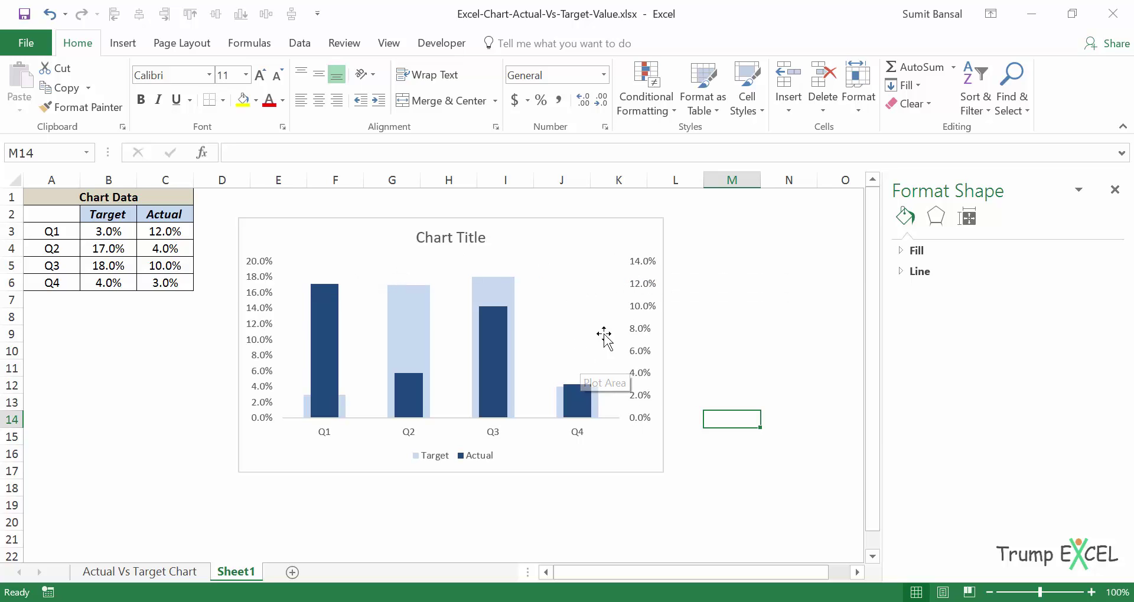
click(639, 293)
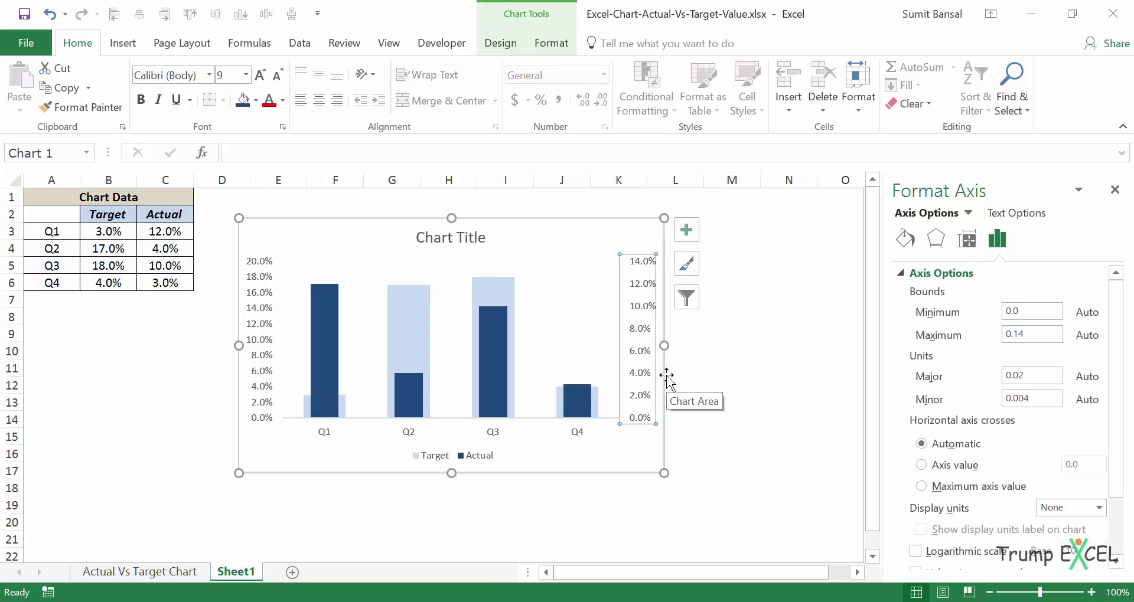
key(Delete)
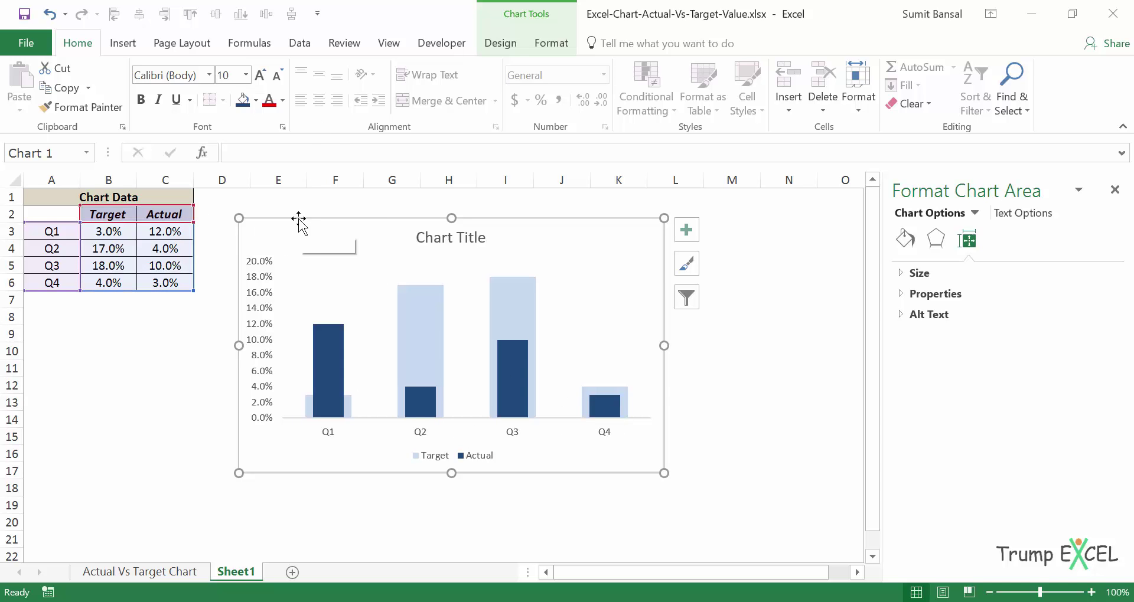
Step: Replace the stacked chart with a new 2-D clustered column chart from A2:C6, placed beside the data table
key(Delete)
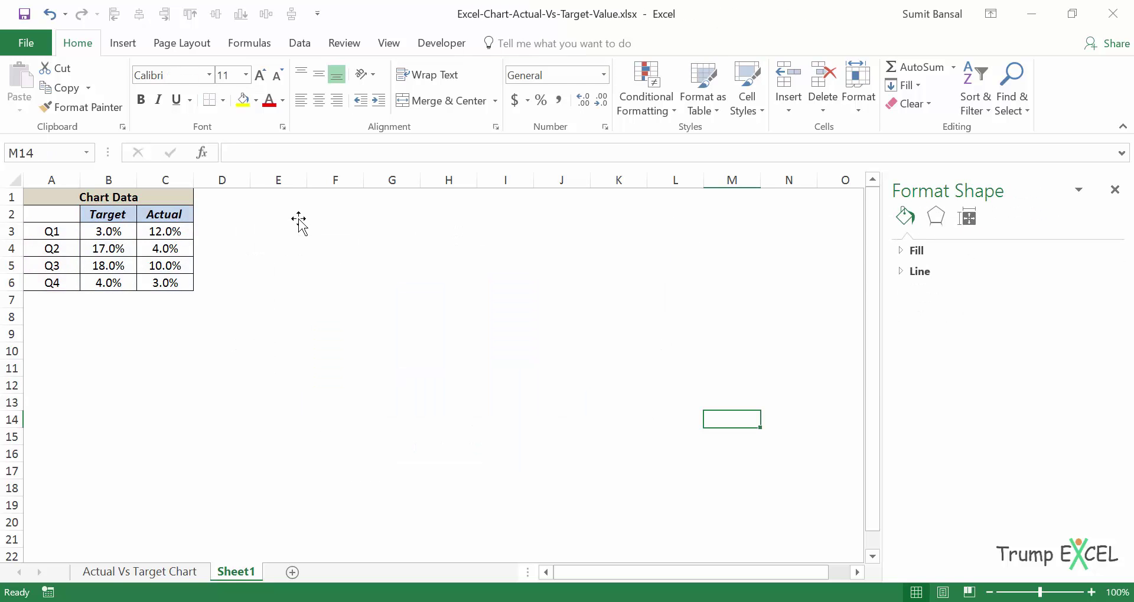
drag(32, 216, 157, 279)
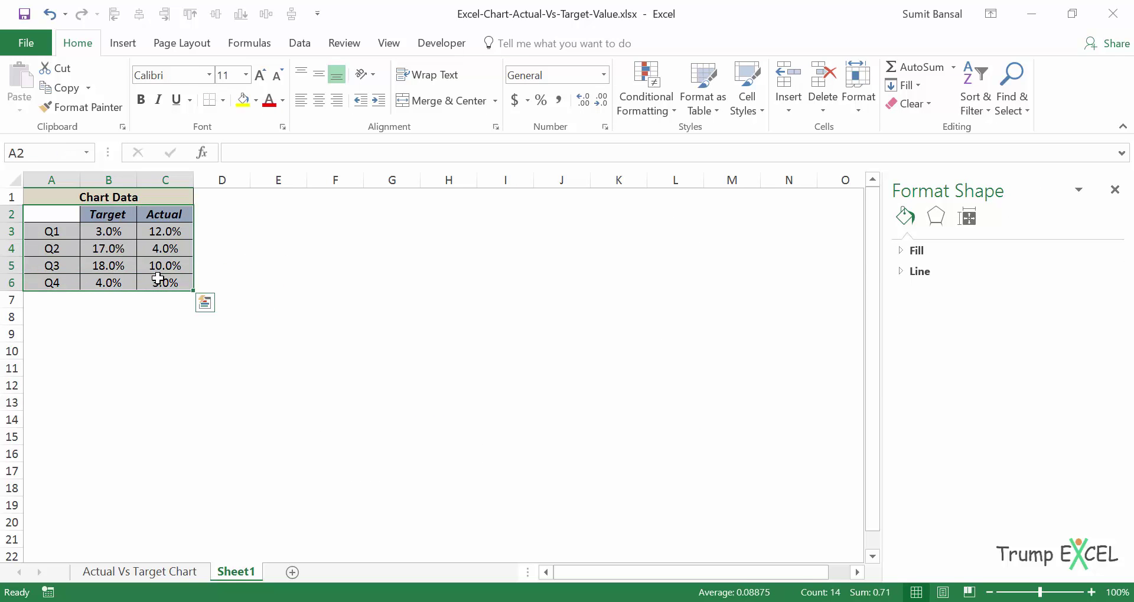
click(121, 47)
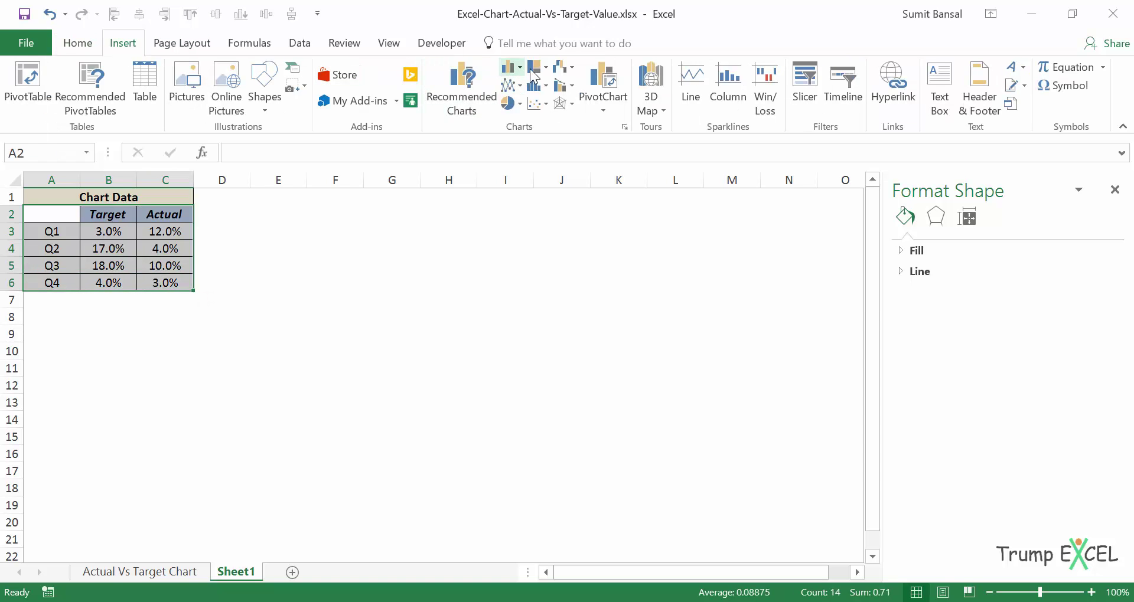
click(511, 71)
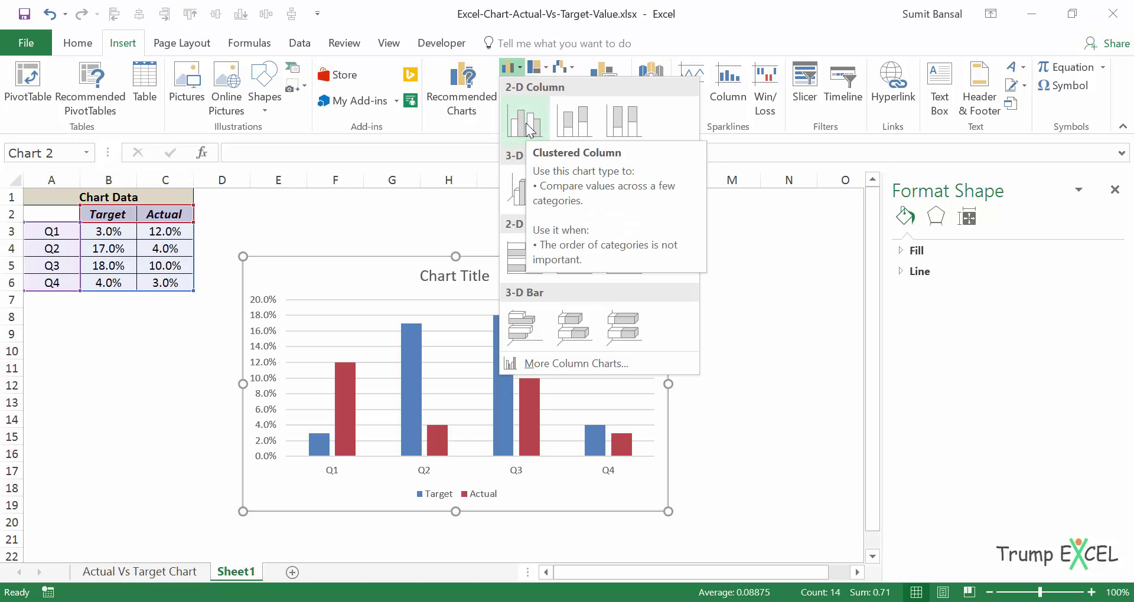
click(527, 127)
drag(376, 259, 372, 213)
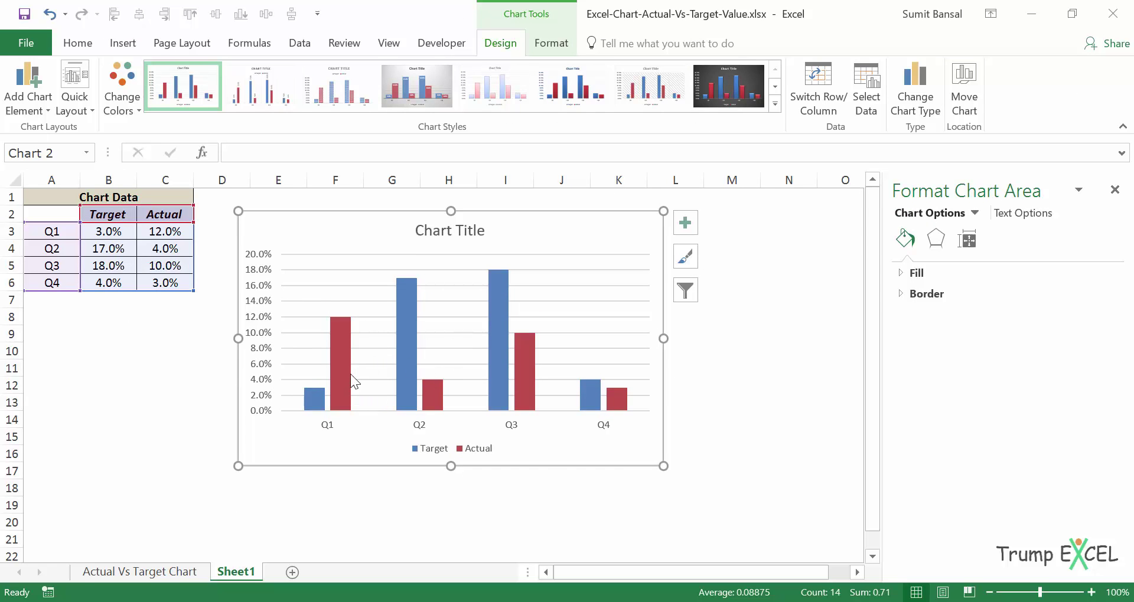
Step: Change the Target series to a Line with Markers chart type, keeping the Actual series as clustered columns on the same axis
click(337, 351)
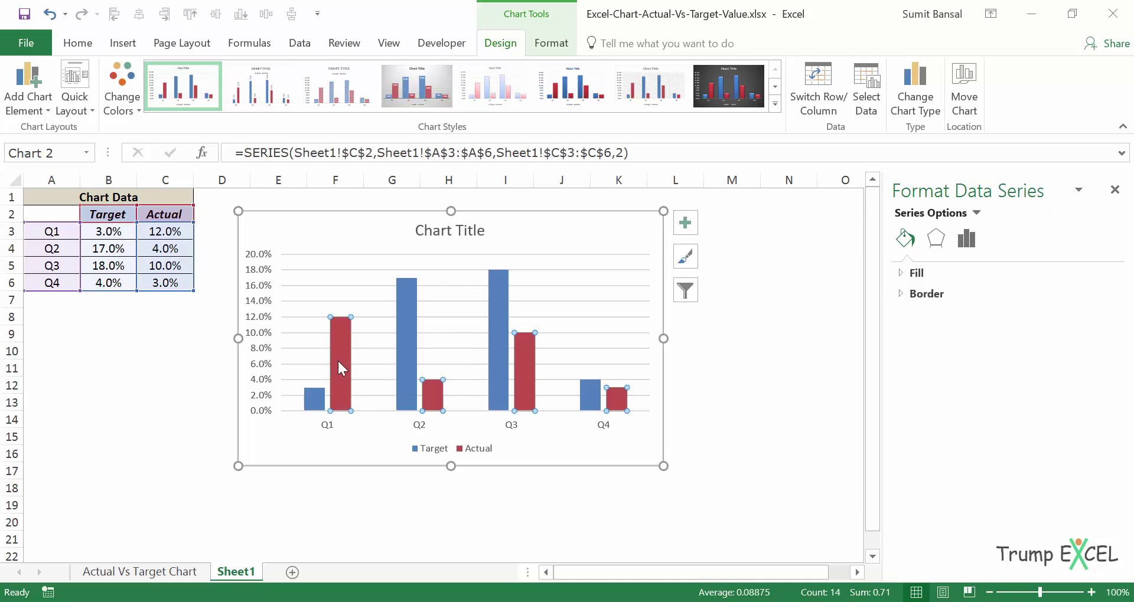
click(312, 401)
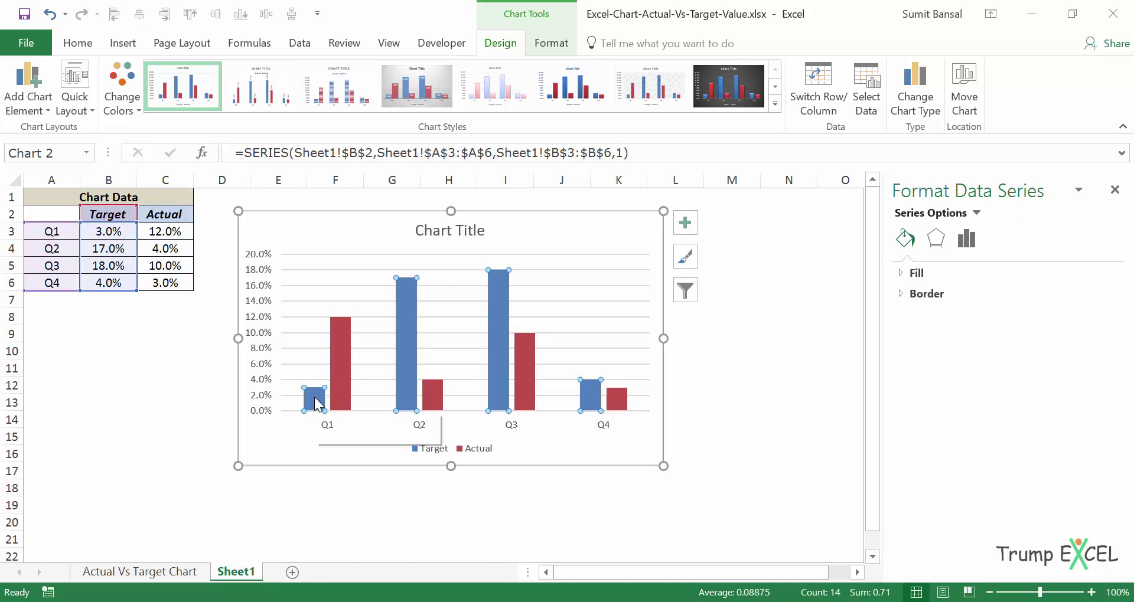
right_click(315, 399)
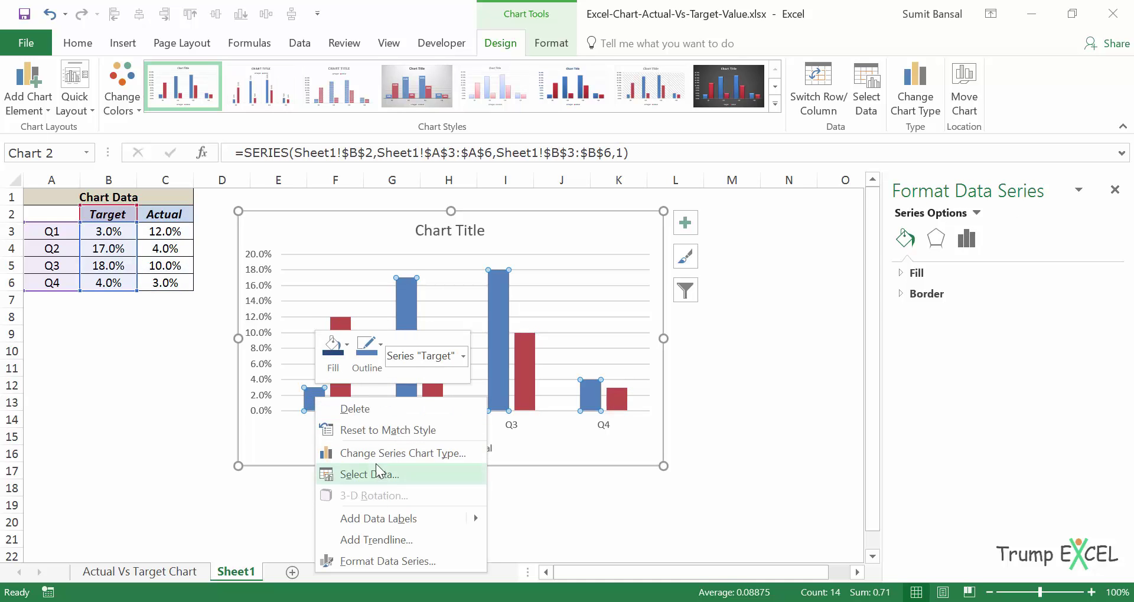
click(397, 454)
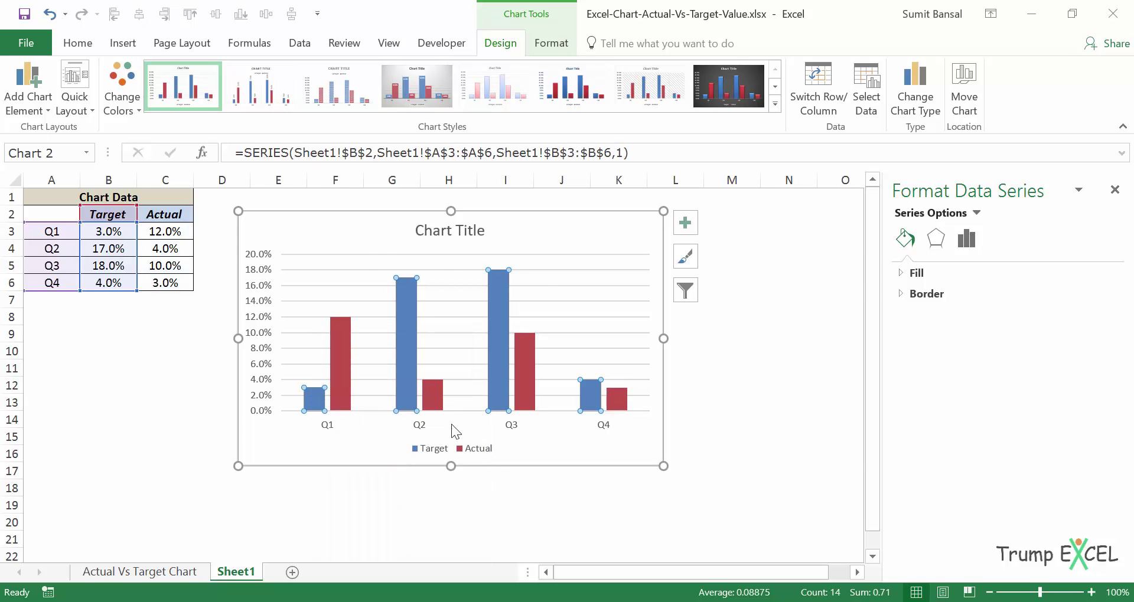
drag(548, 22, 467, 22)
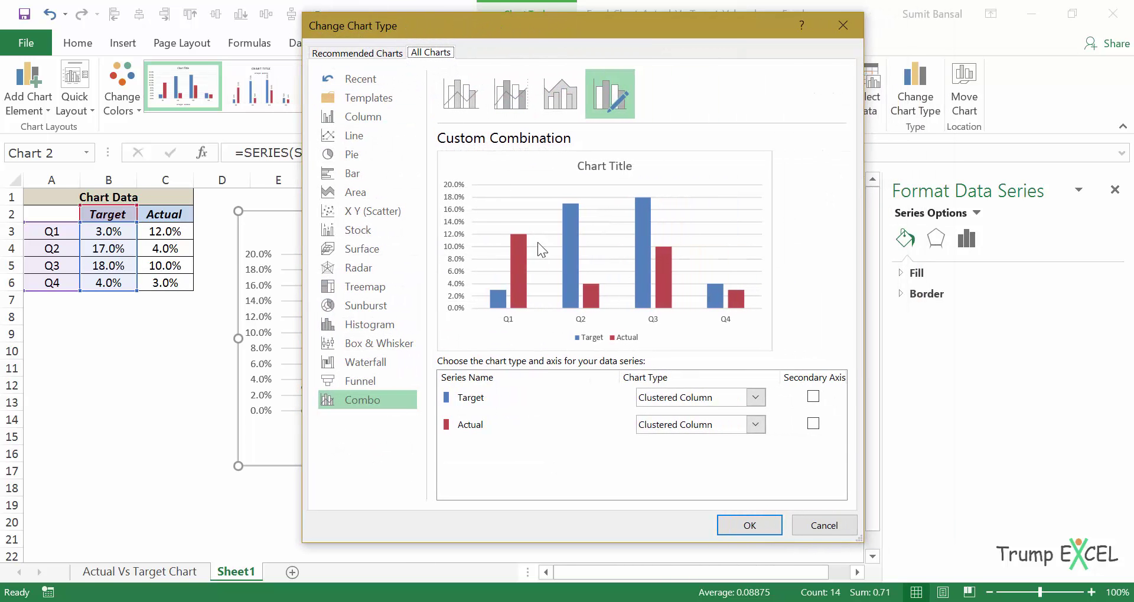
click(755, 397)
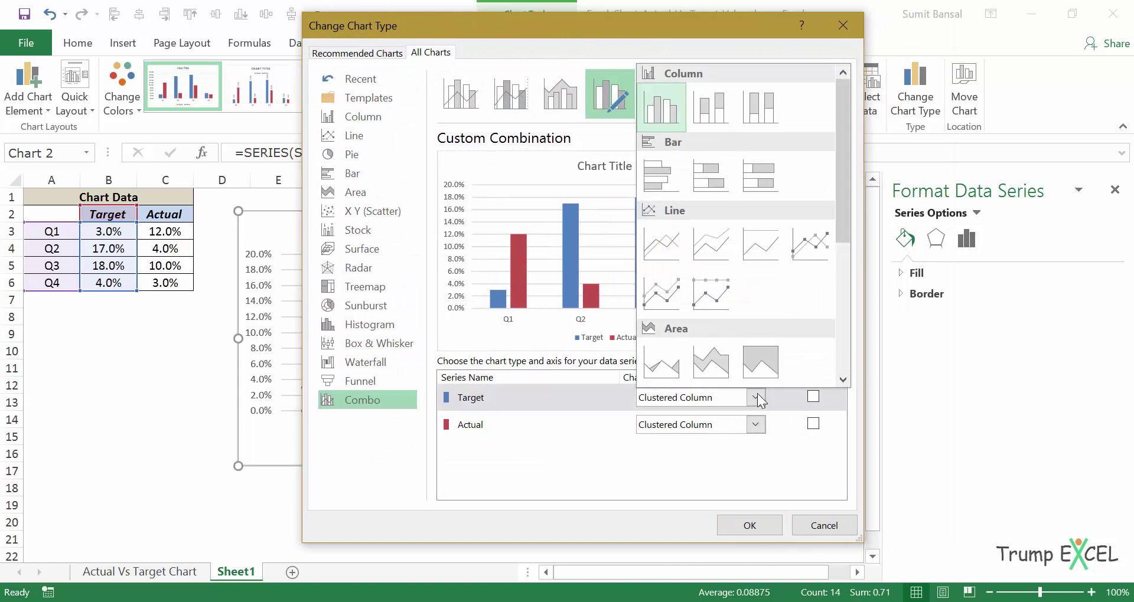
click(809, 247)
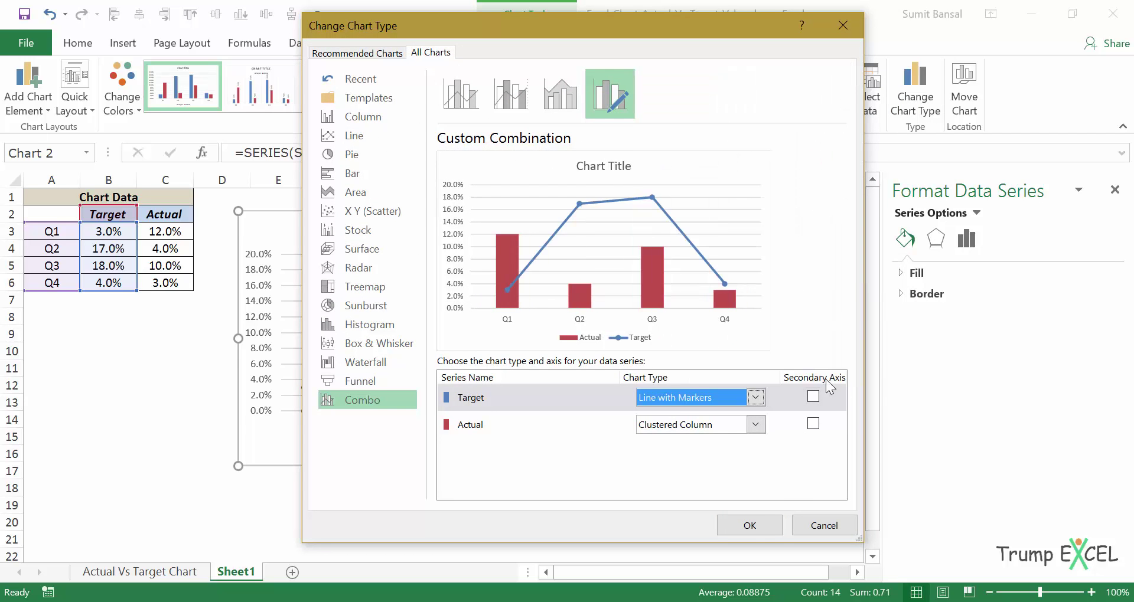
click(749, 525)
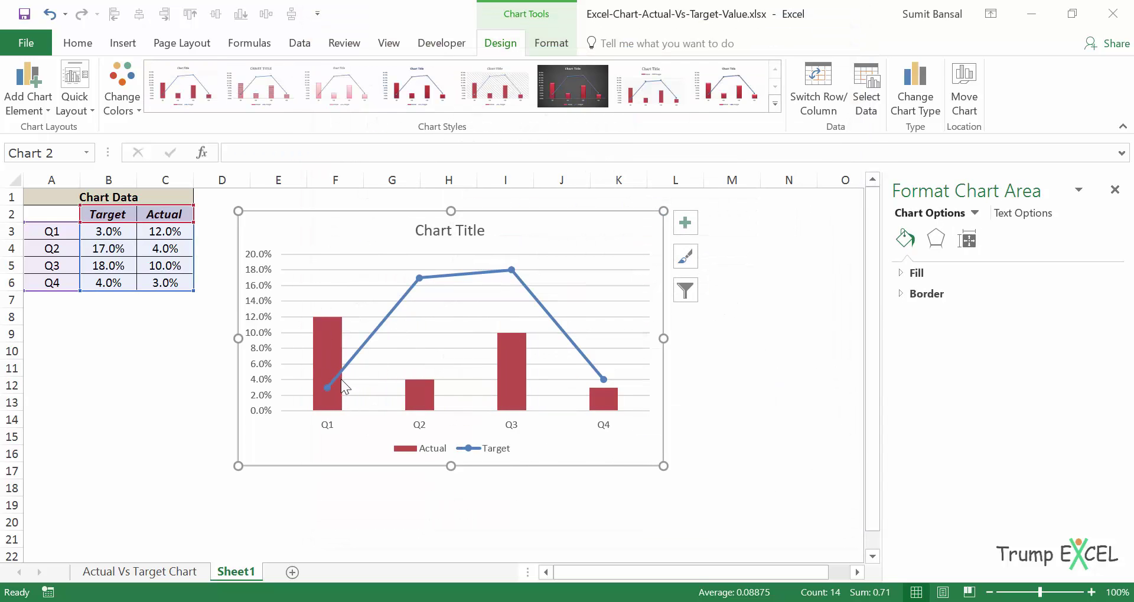
Step: Format the Target series with no line so that only its markers remain
click(414, 296)
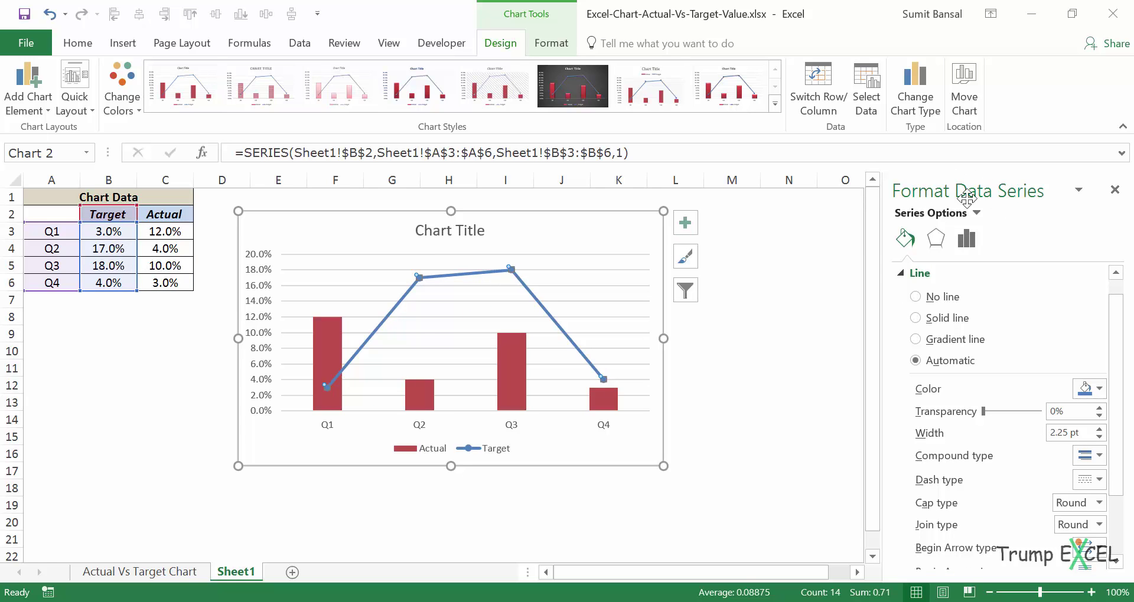
right_click(400, 301)
click(447, 468)
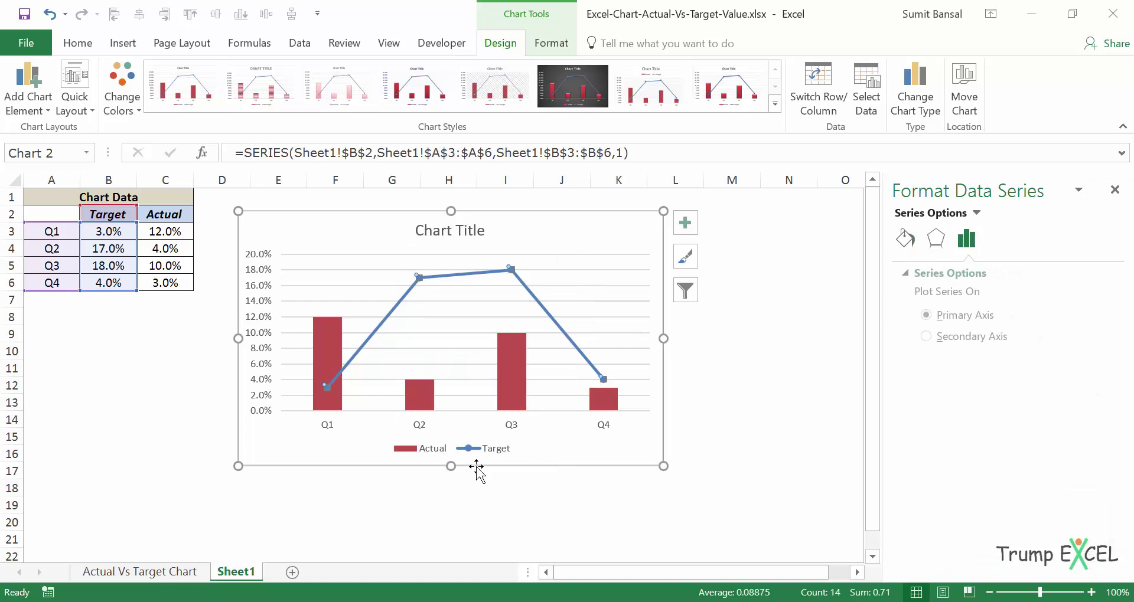
click(907, 239)
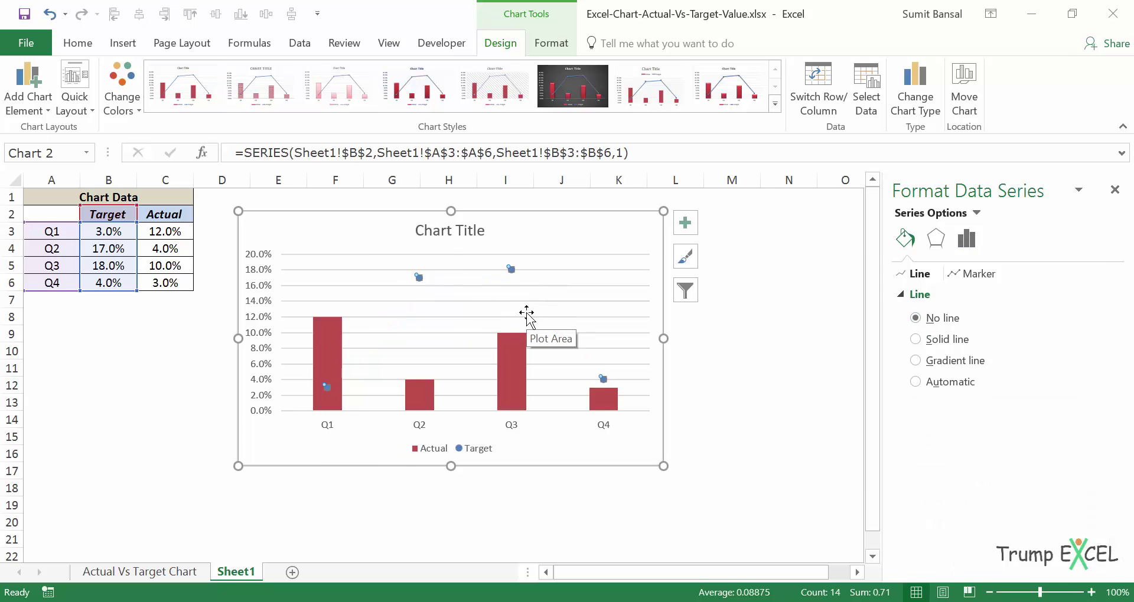
Step: Set the Target series markers to the built-in long dash type
click(979, 275)
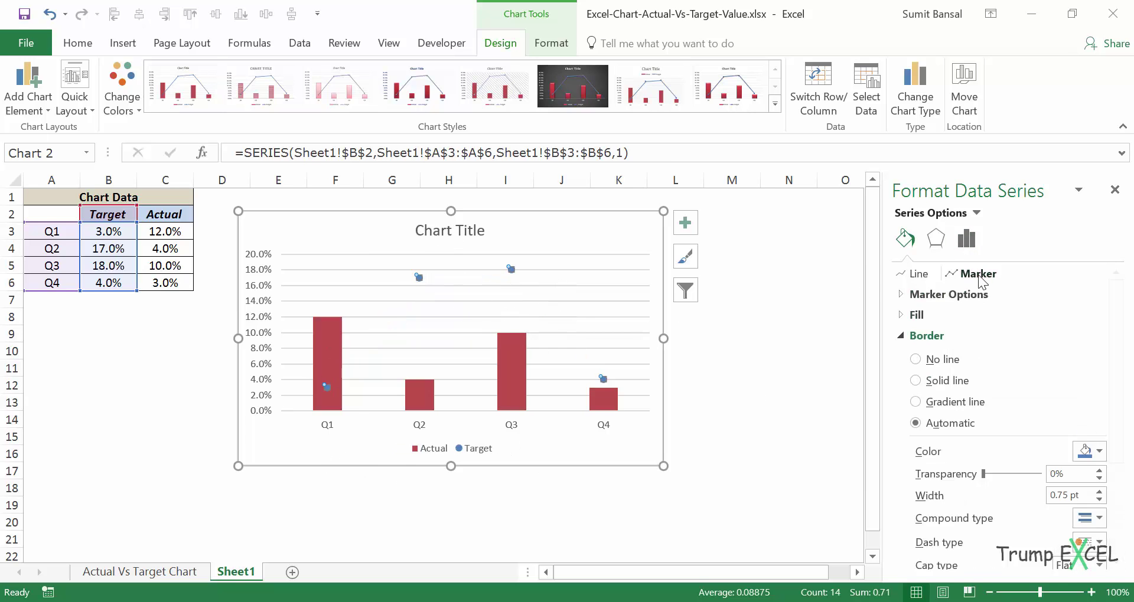
click(912, 295)
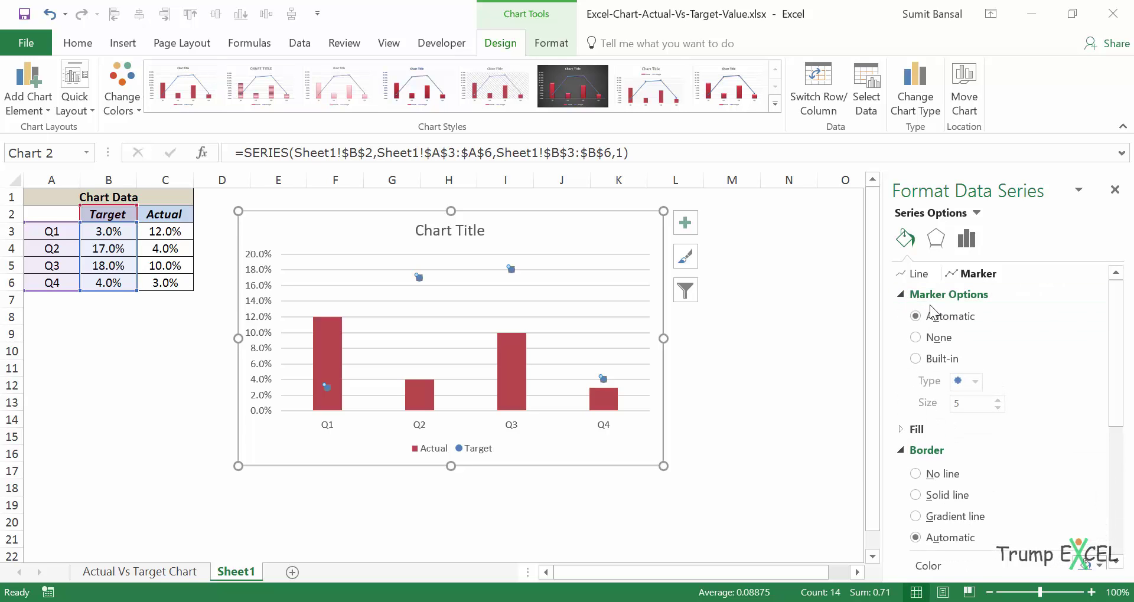
click(915, 359)
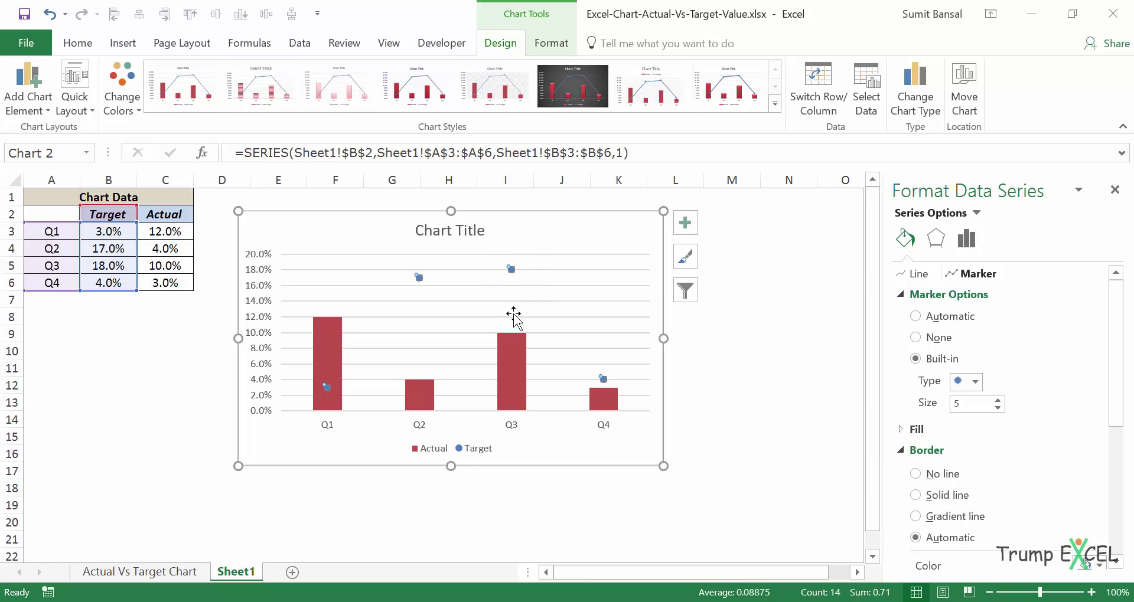
click(975, 383)
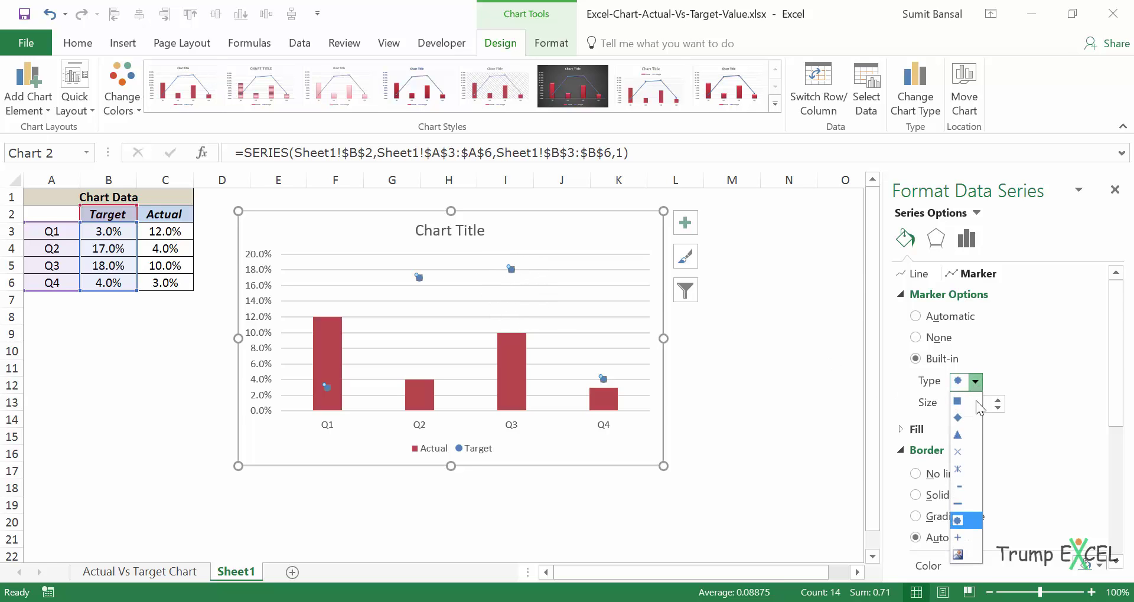
click(959, 504)
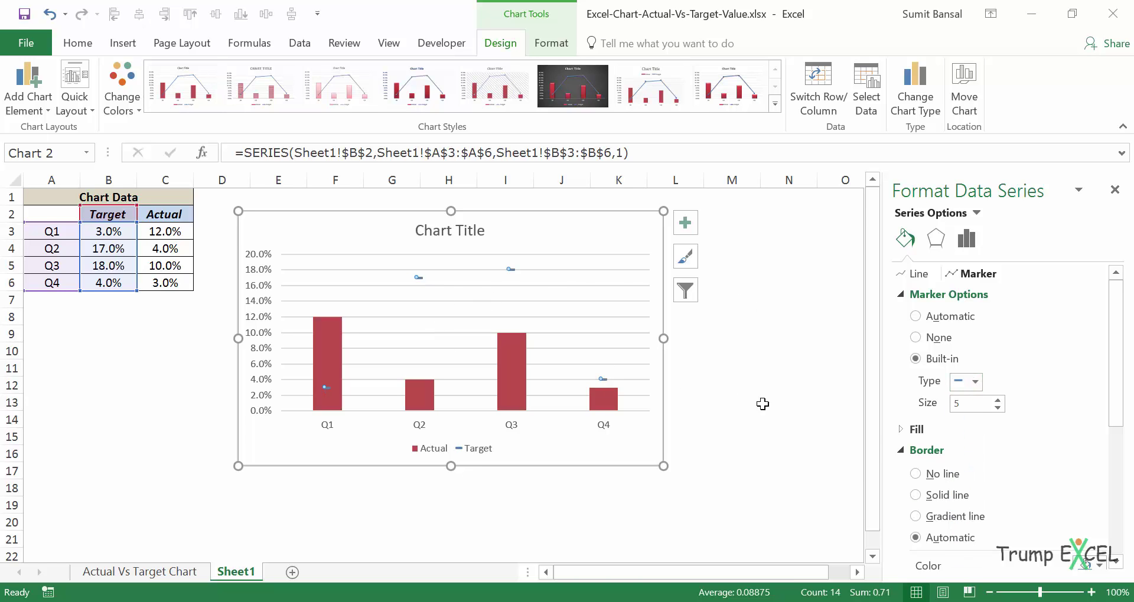
Step: Enlarge the Target dash markers until they are about as wide as the Actual columns
click(998, 400)
click(998, 400)
click(998, 401)
click(776, 375)
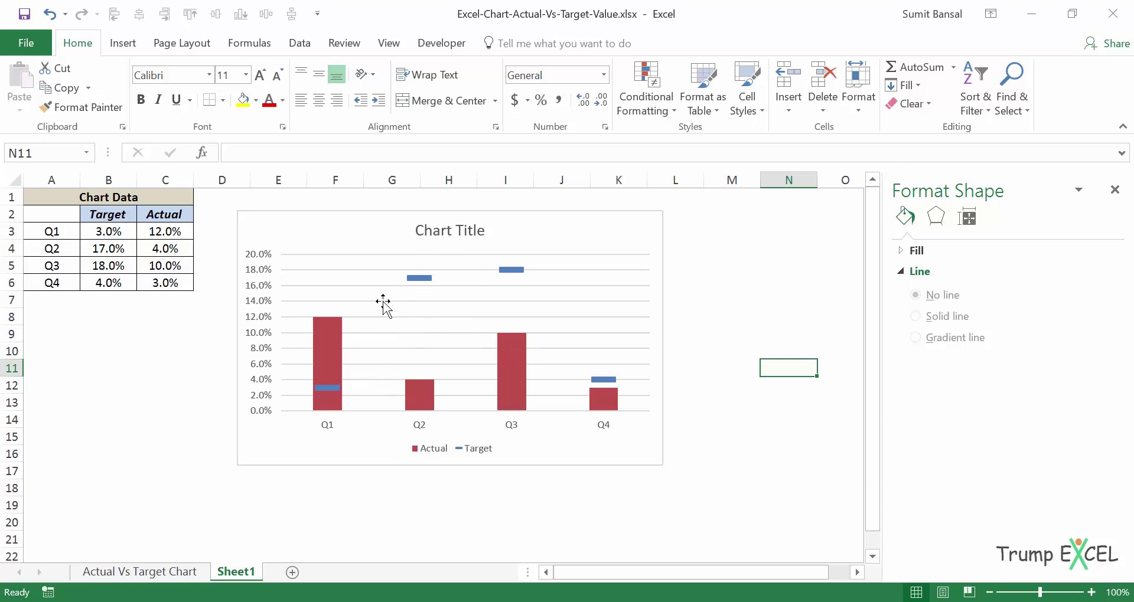
Step: Fill the Target series markers with the standard dark red color
right_click(325, 337)
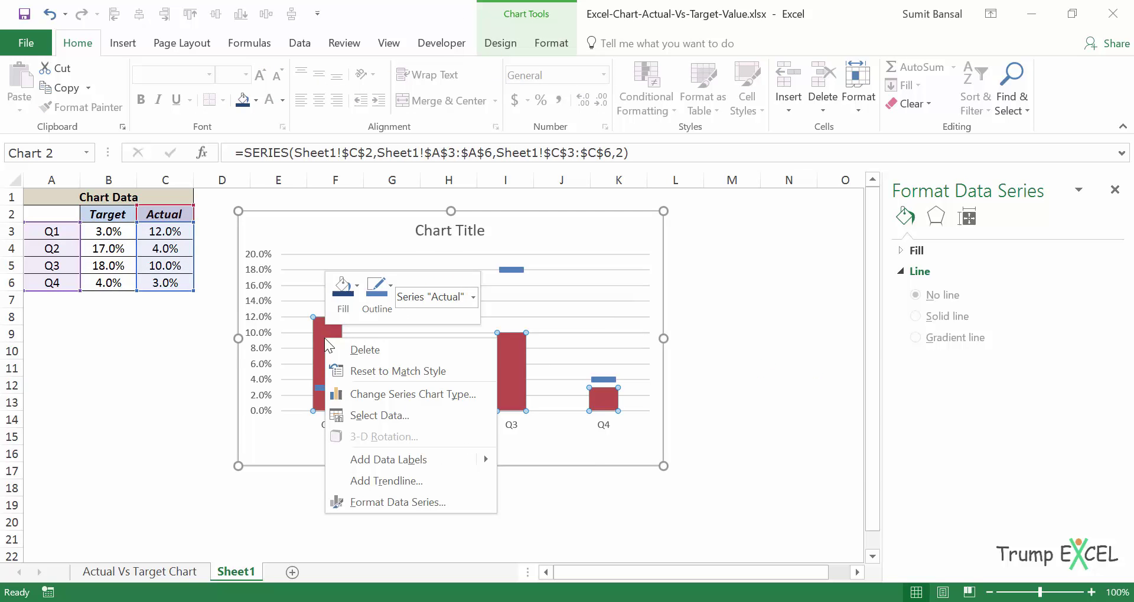
click(345, 308)
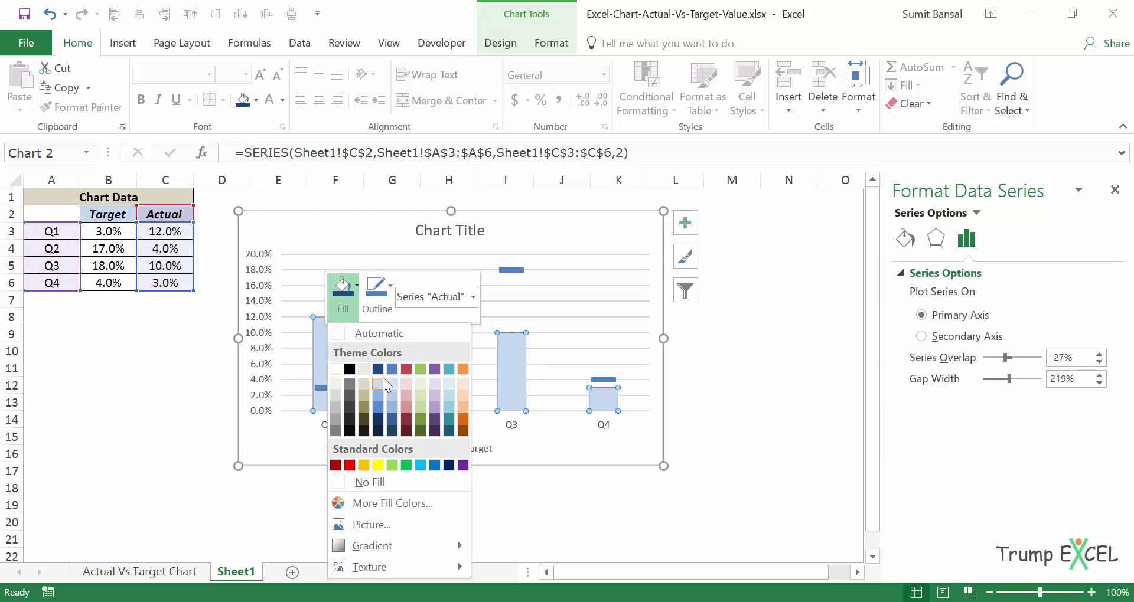
right_click(511, 269)
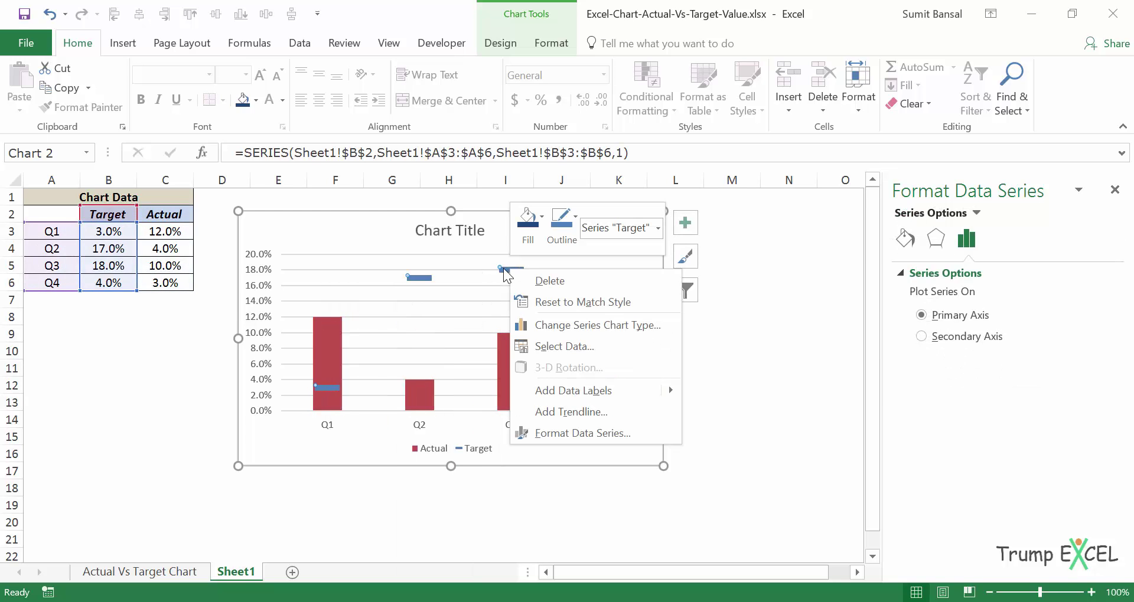
click(531, 237)
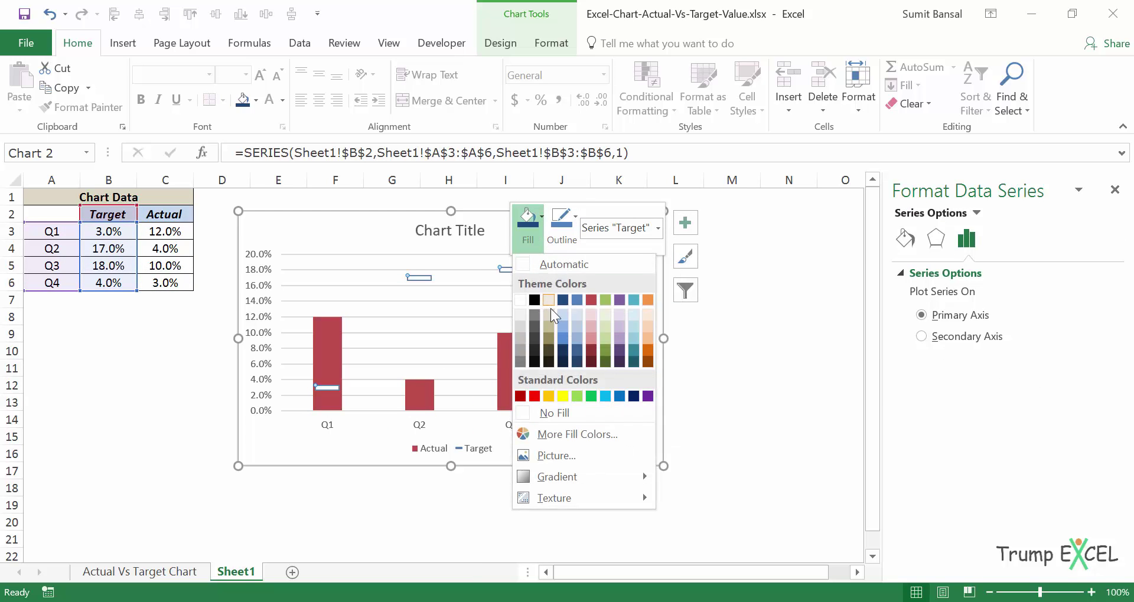
click(519, 396)
Step: Fill the Actual series columns with the light blue tint from the theme colors and deselect the chart
click(321, 346)
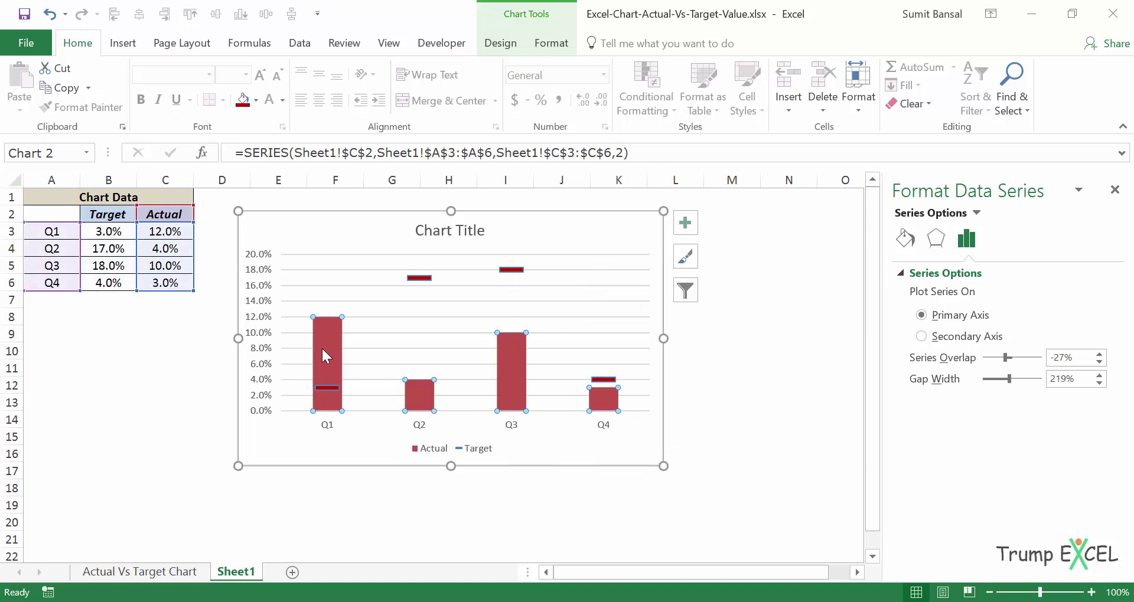
right_click(321, 346)
click(341, 298)
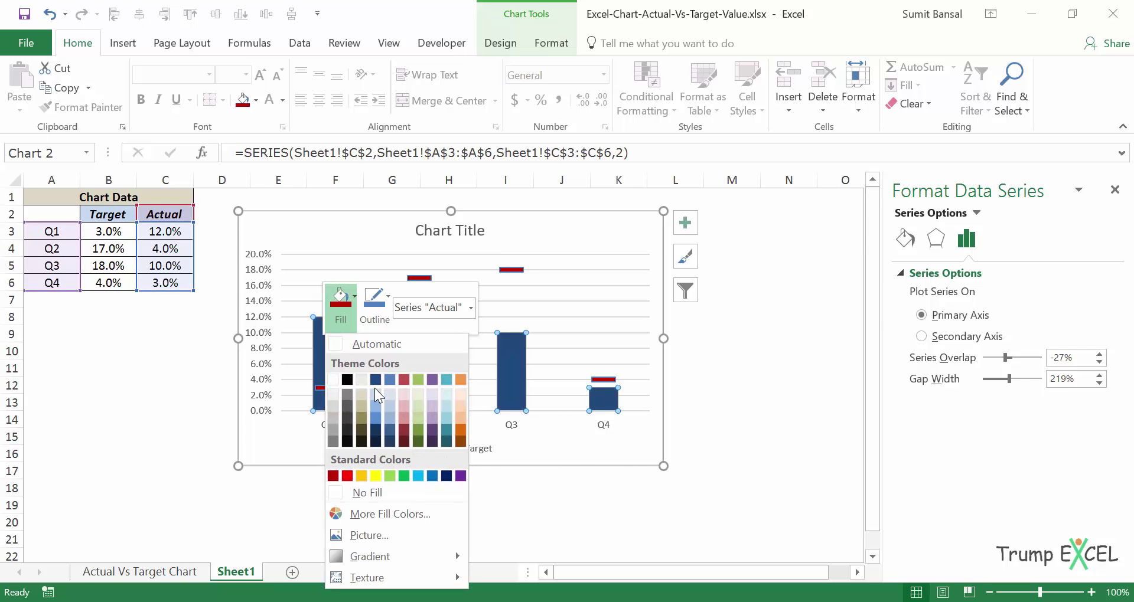
click(374, 394)
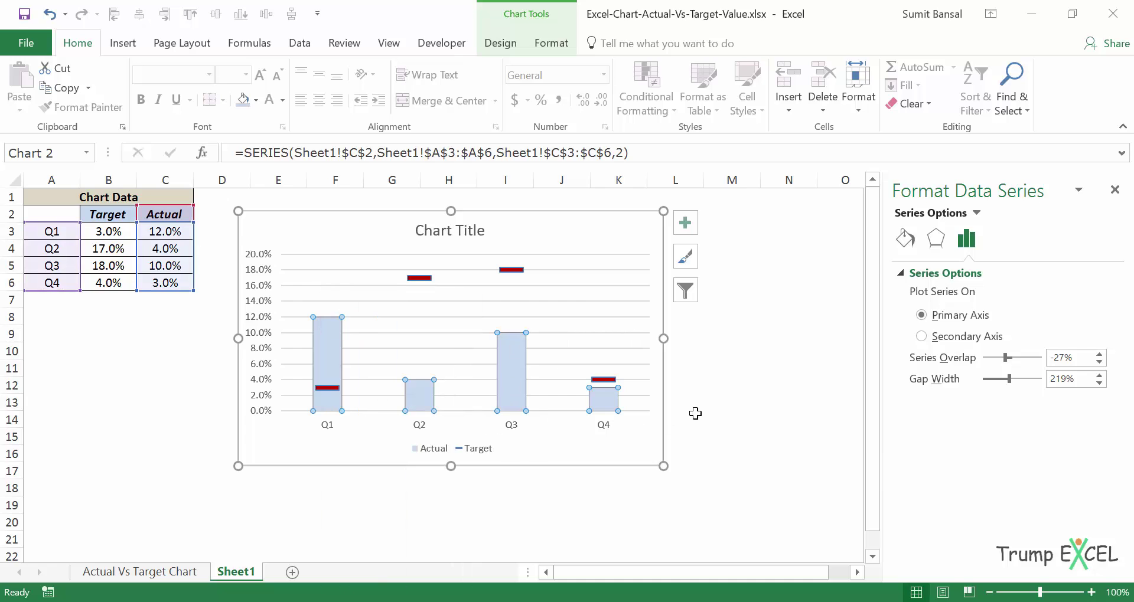
click(730, 402)
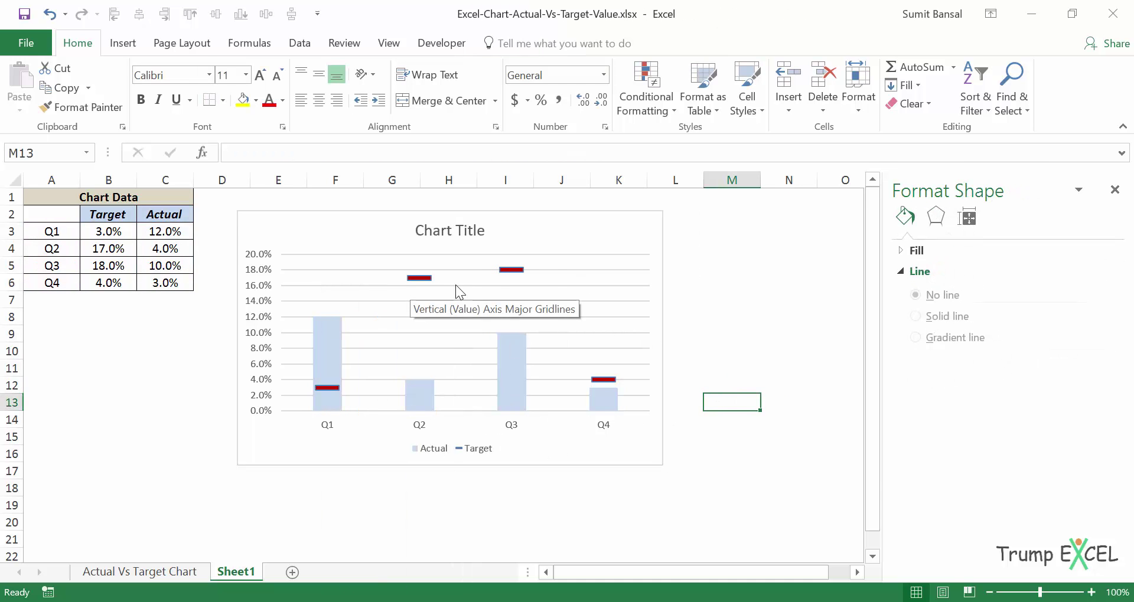